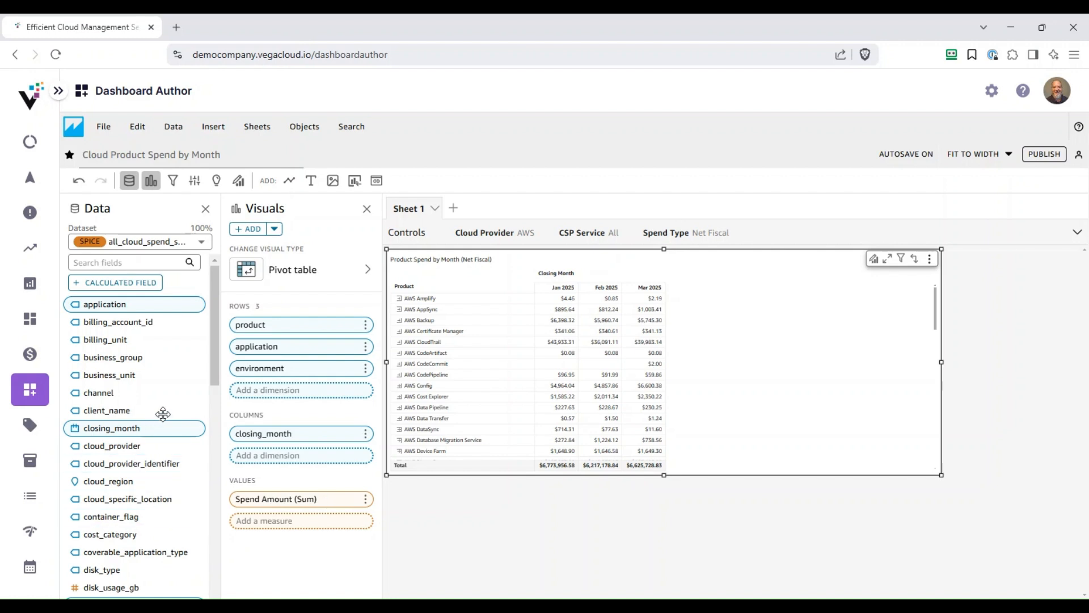
# Add Spend Amount as a second value in the pivot table and apply the Difference table calculation to it
pyautogui.scroll(-3, 213, 430)
pyautogui.moveTo(213, 430); pyautogui.dragTo(195, 562)
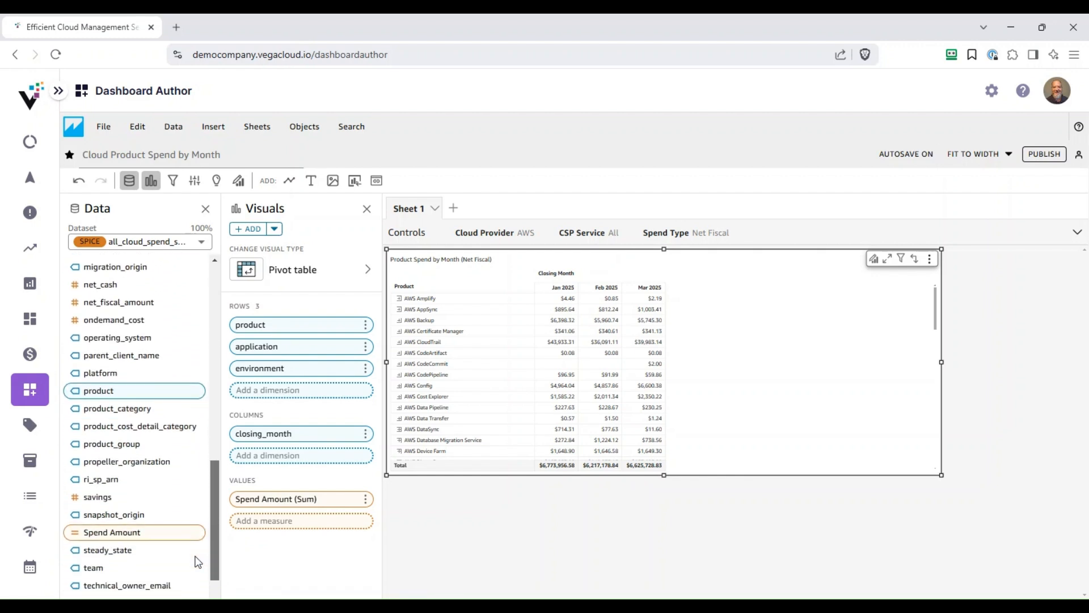
pyautogui.moveTo(91, 531); pyautogui.dragTo(299, 529)
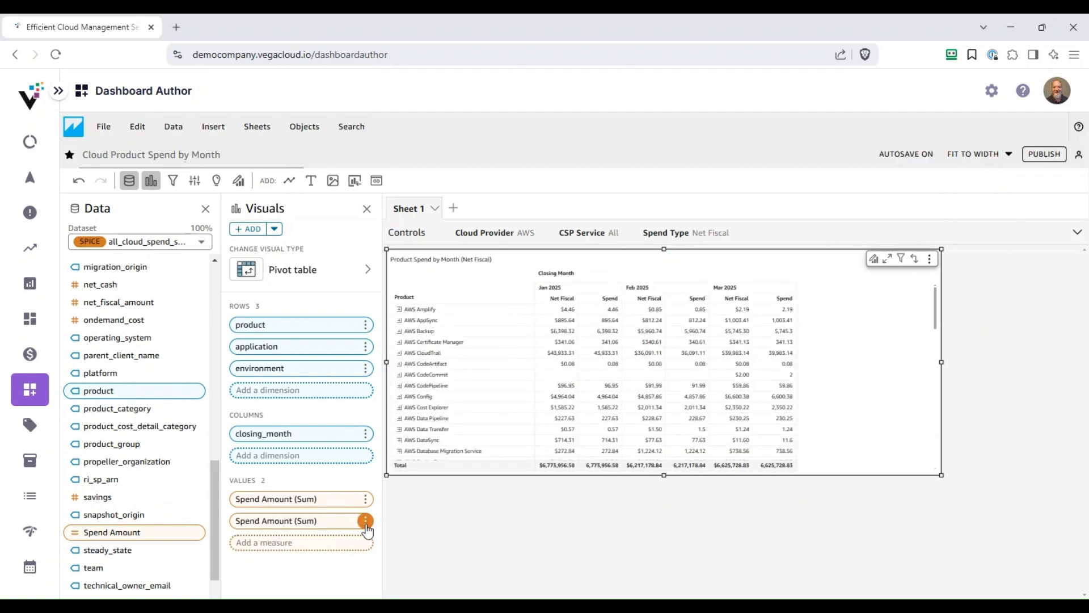
pyautogui.moveTo(426, 509)
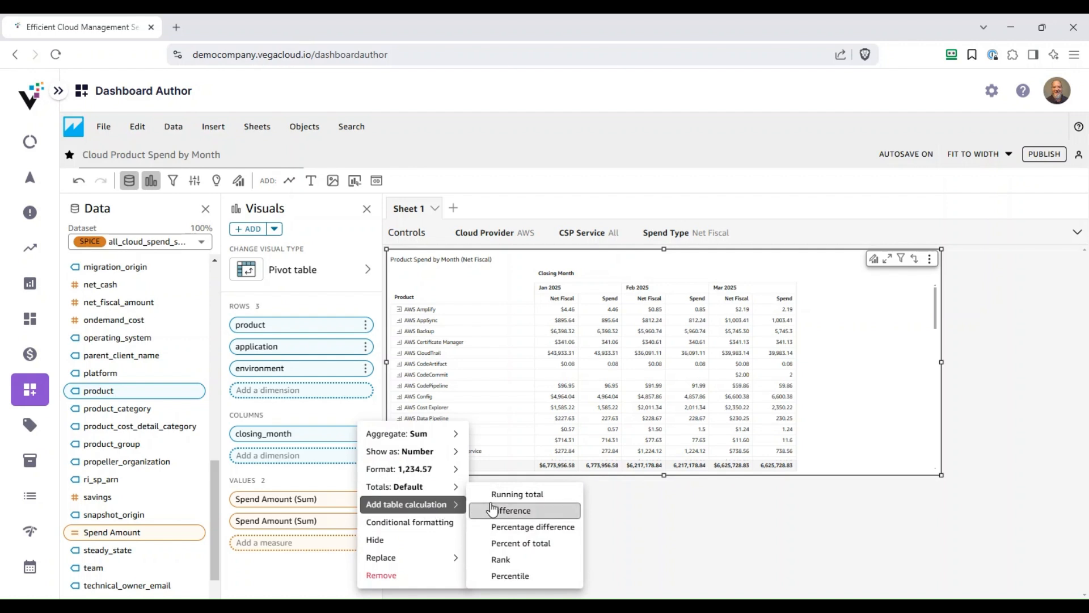
pyautogui.click(559, 514)
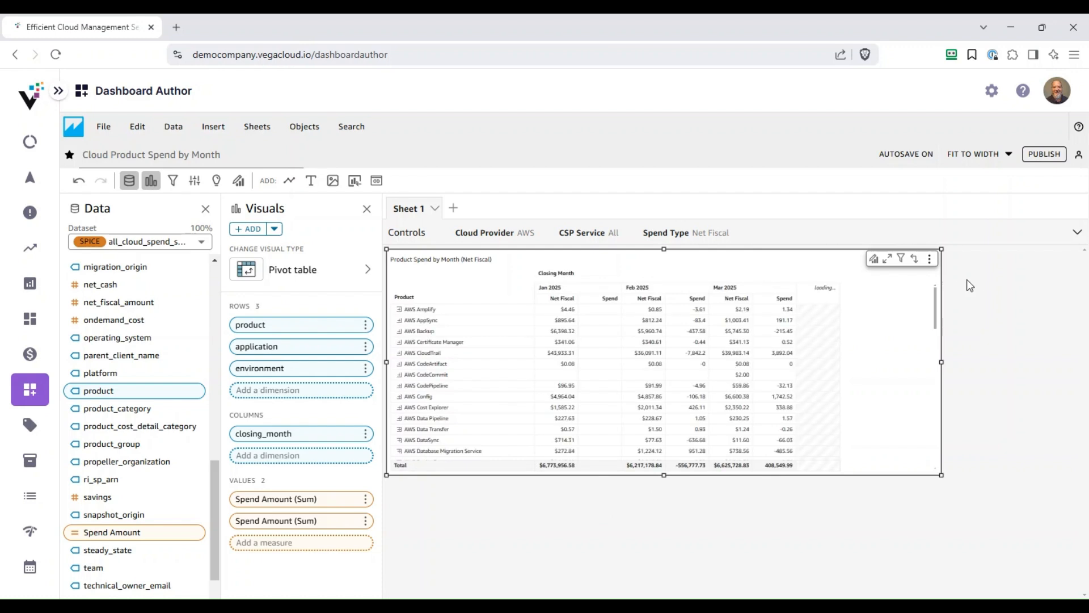
# Maximize the pivot table and show the second Spend Amount value as currency
pyautogui.click(887, 260)
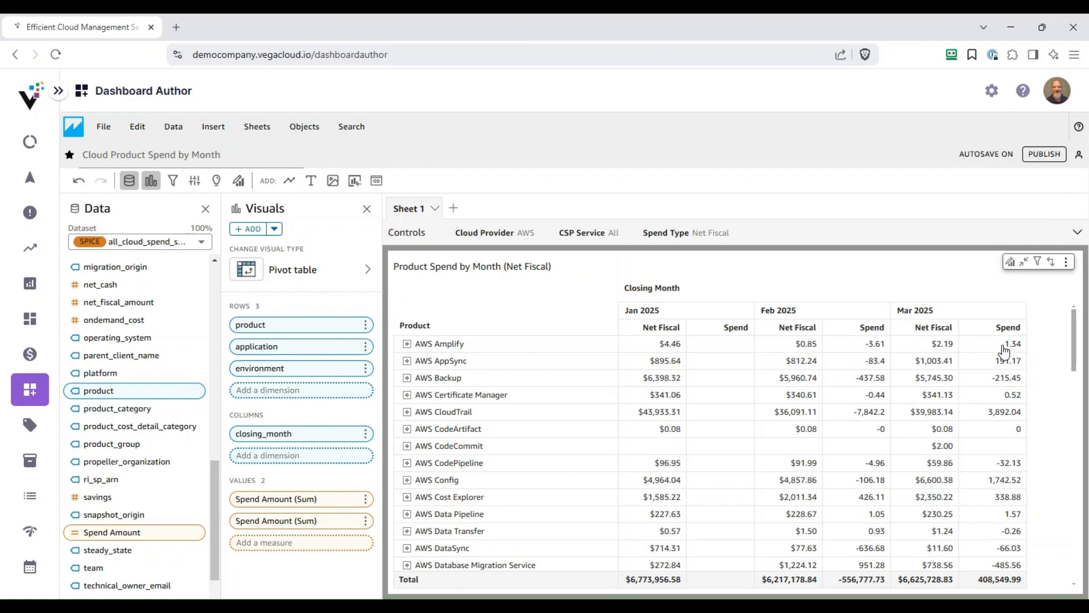
pyautogui.click(366, 521)
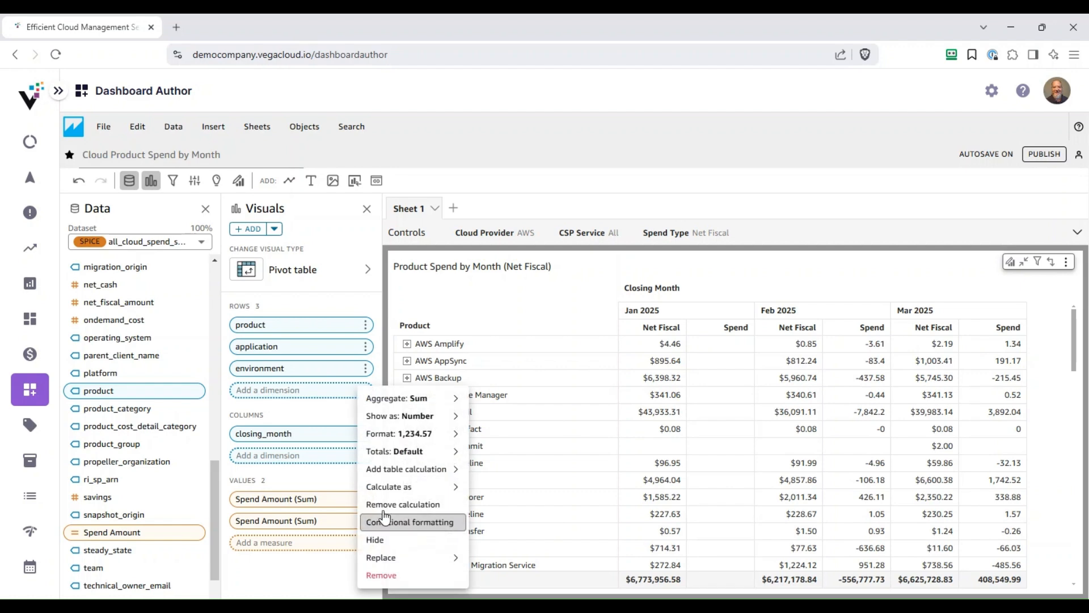
pyautogui.moveTo(427, 419)
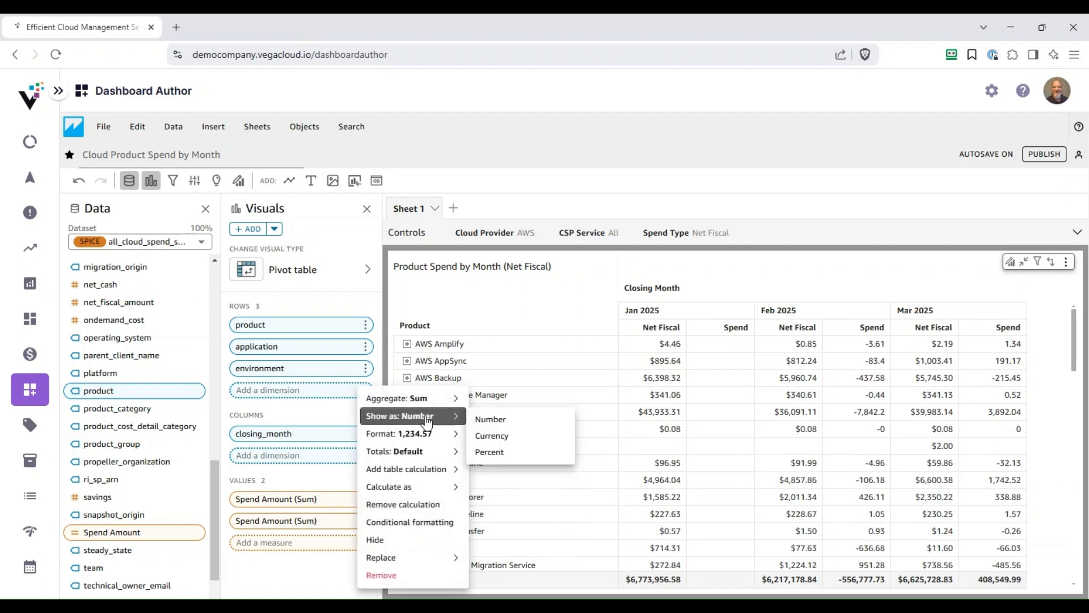
pyautogui.click(491, 436)
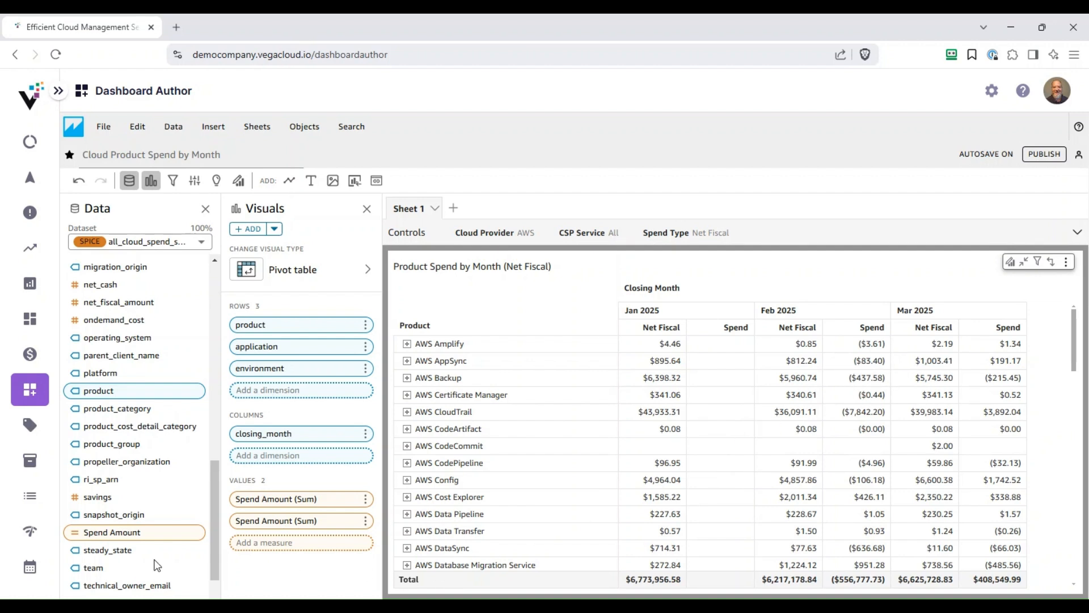
# Add Spend Amount as a third value and apply the Percentage difference table calculation to it
pyautogui.moveTo(114, 533); pyautogui.dragTo(305, 548)
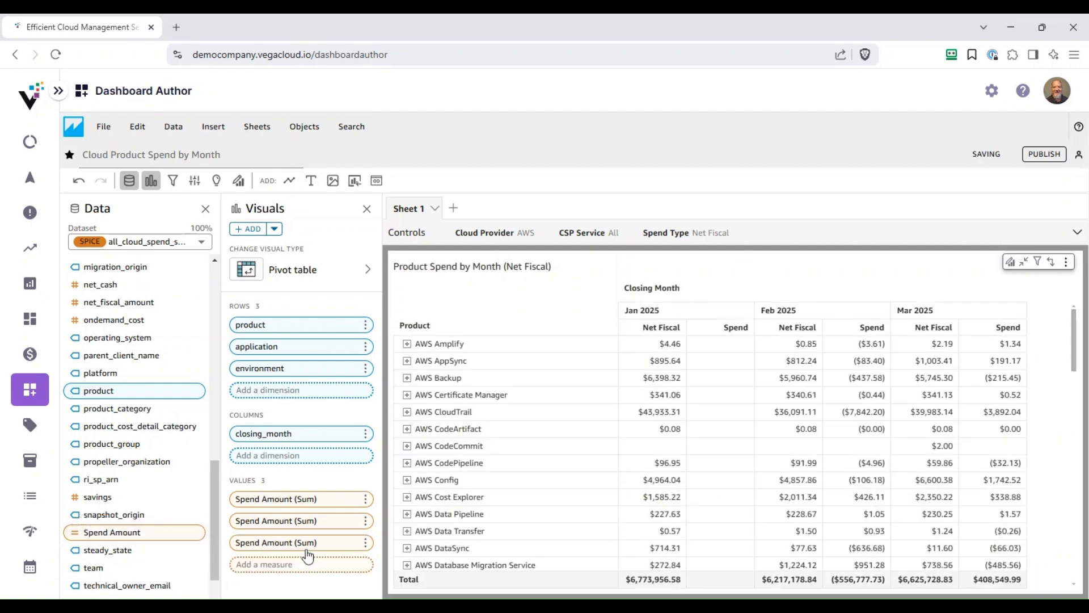
pyautogui.click(366, 543)
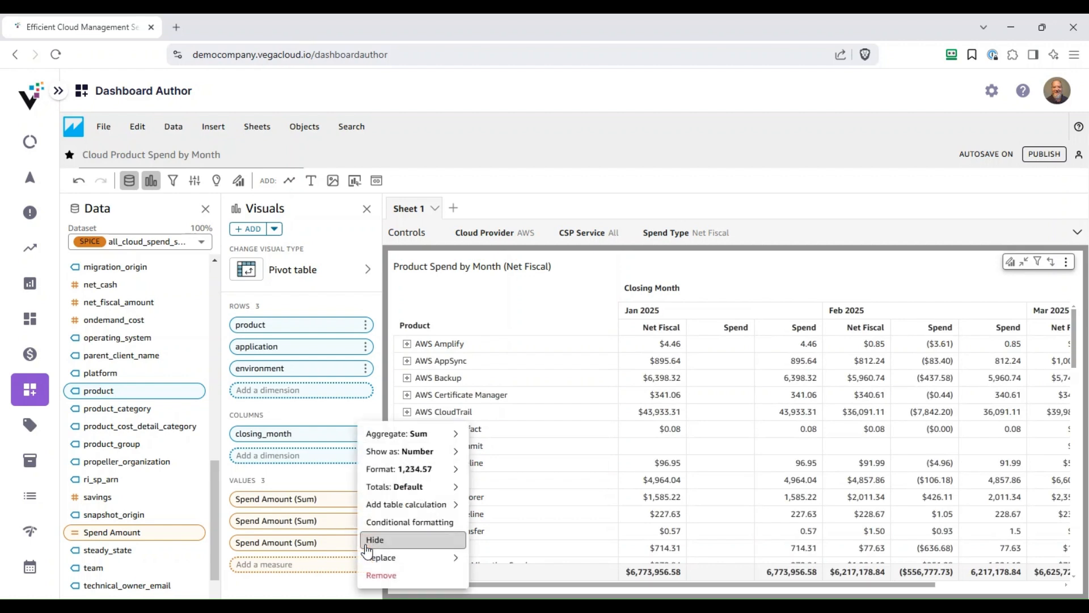
pyautogui.moveTo(431, 510)
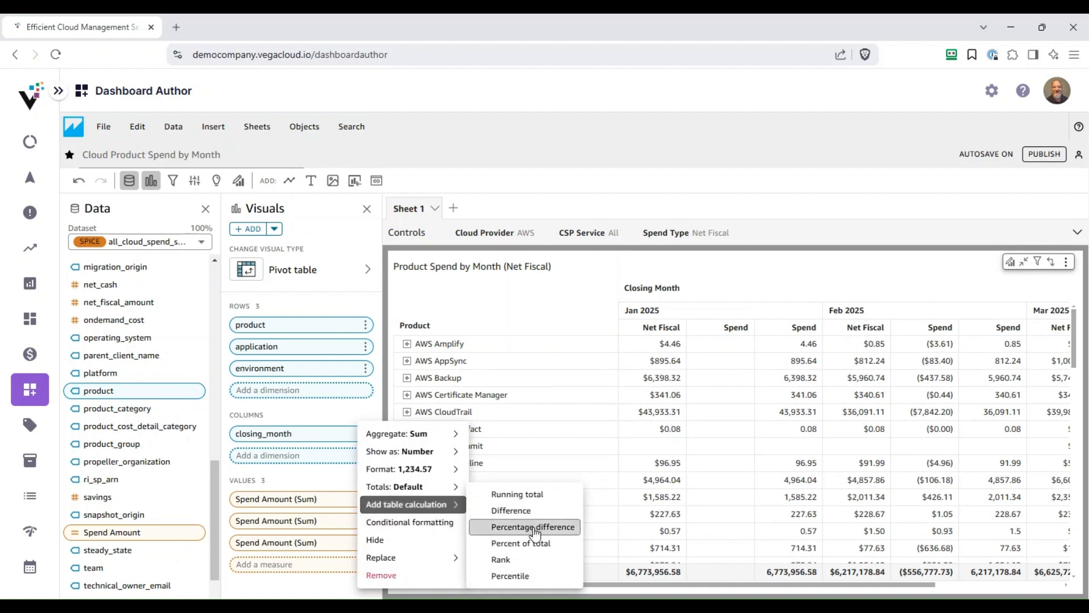
pyautogui.click(533, 527)
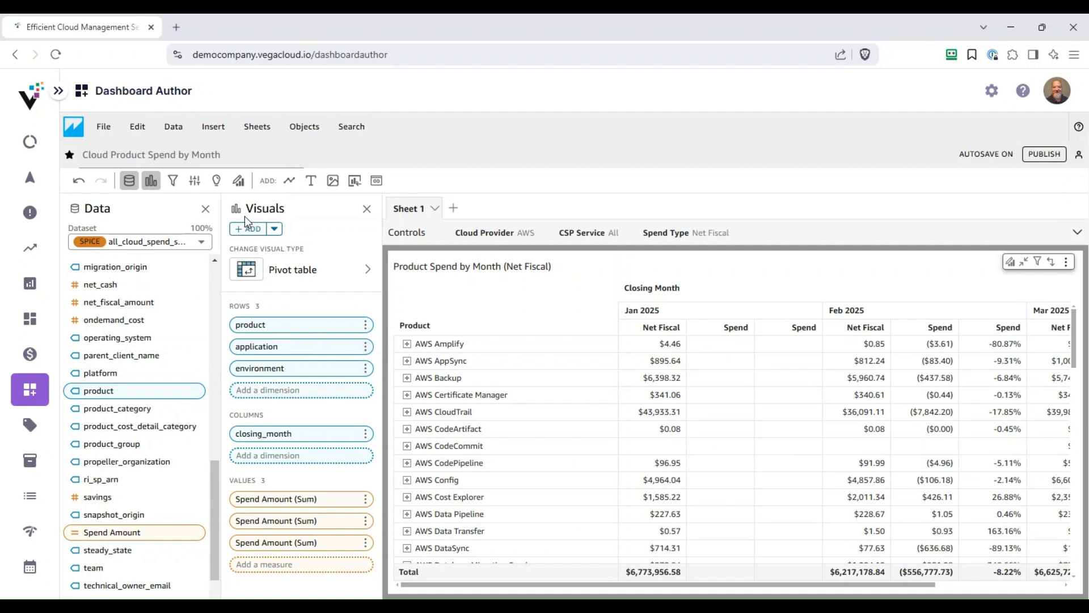
# Open the pivot table's properties and check the sheet controls, including Spend Type
pyautogui.click(239, 181)
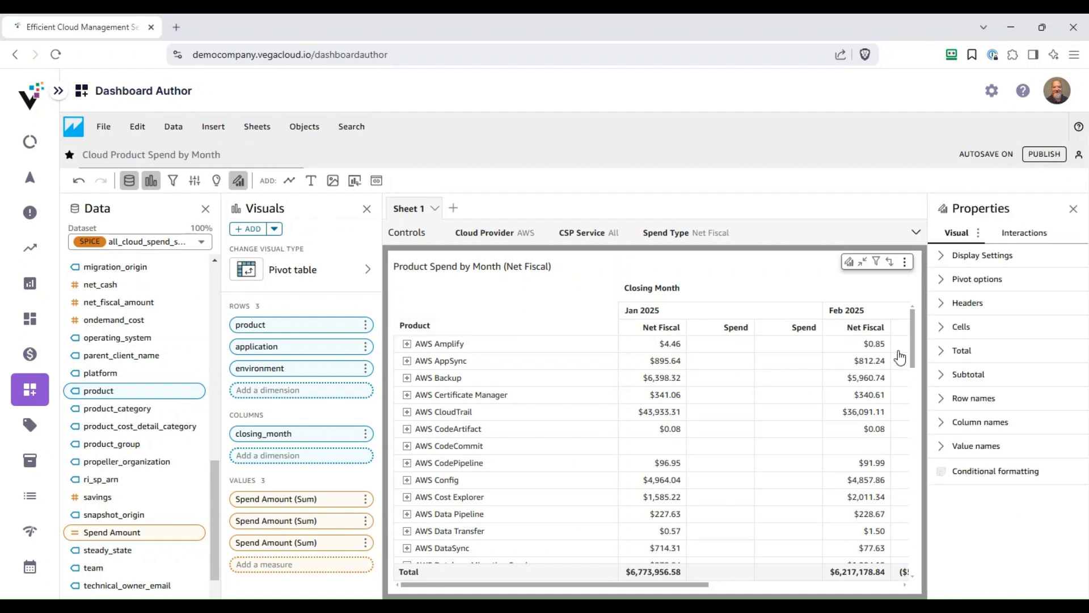
pyautogui.moveTo(702, 583); pyautogui.dragTo(703, 581)
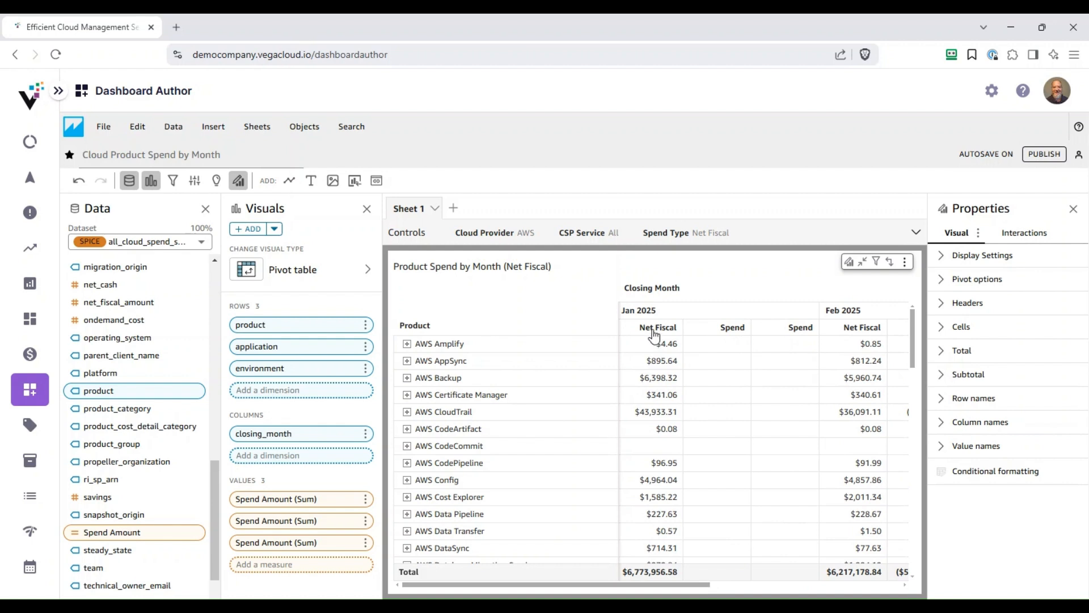
pyautogui.click(711, 237)
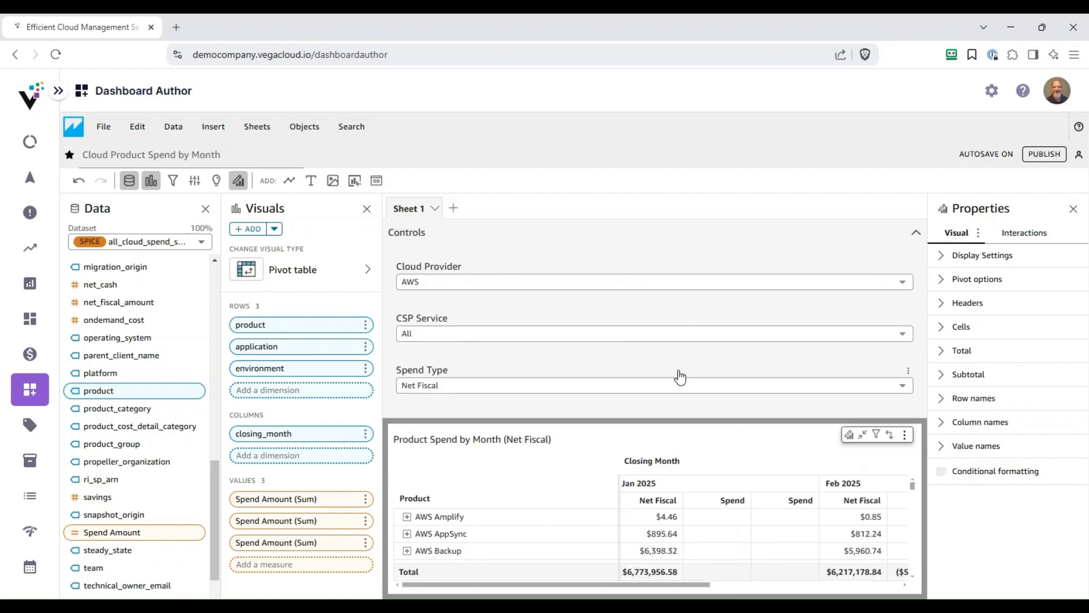
pyautogui.click(916, 235)
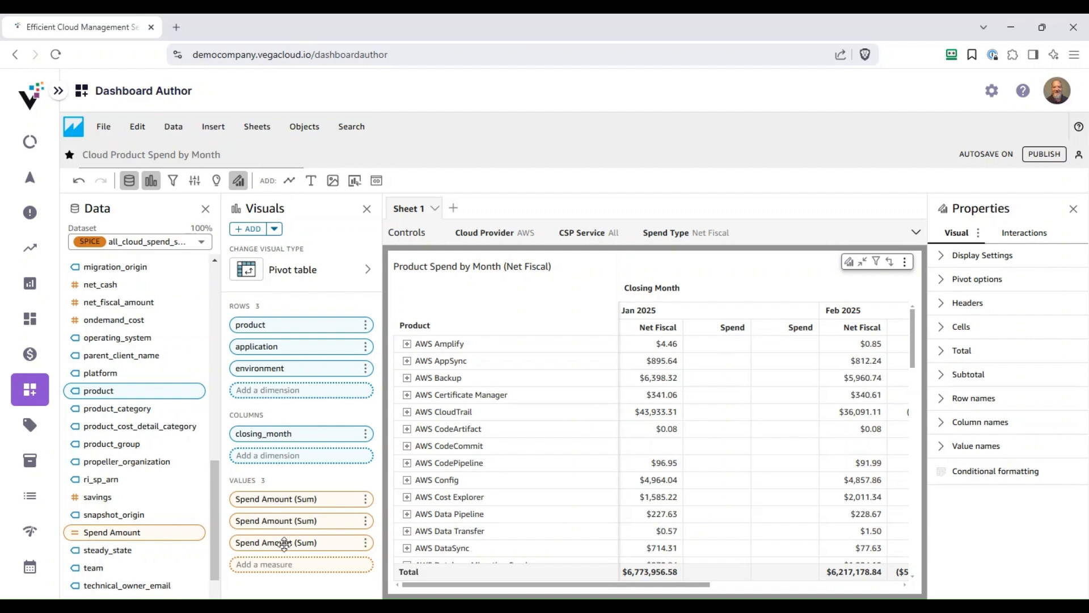
# Title the second Spend Amount value "MoM $" and the third one "MoM %" in the value names
pyautogui.click(939, 424)
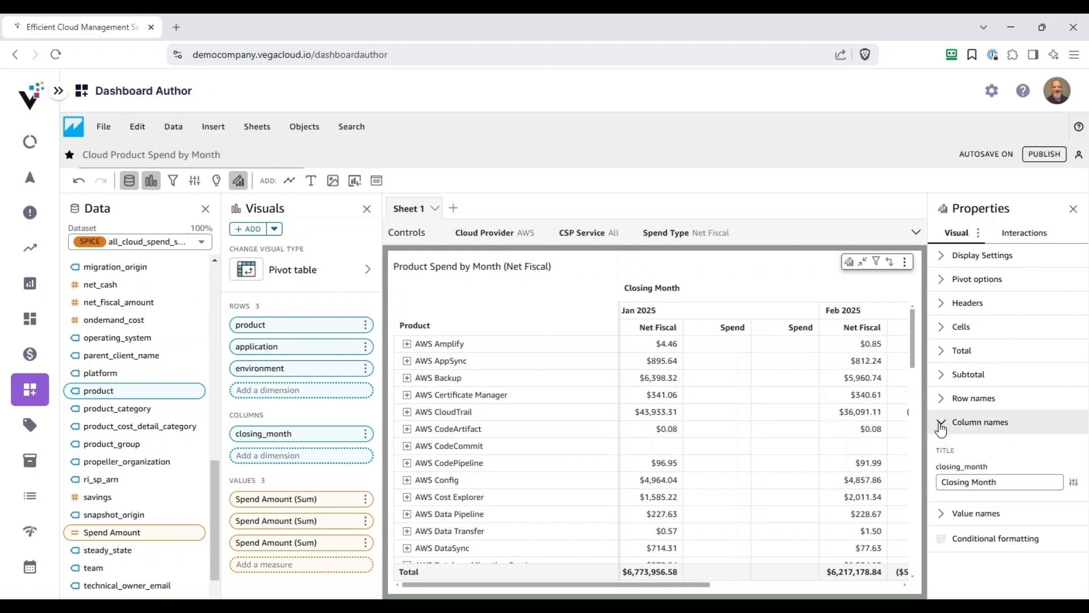
pyautogui.click(941, 425)
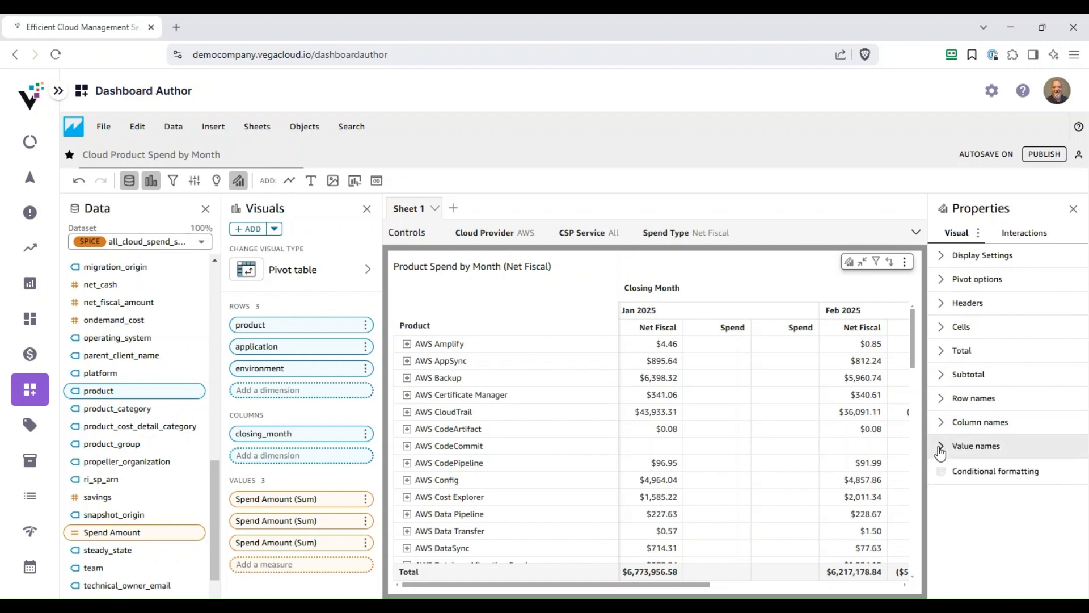
pyautogui.click(940, 447)
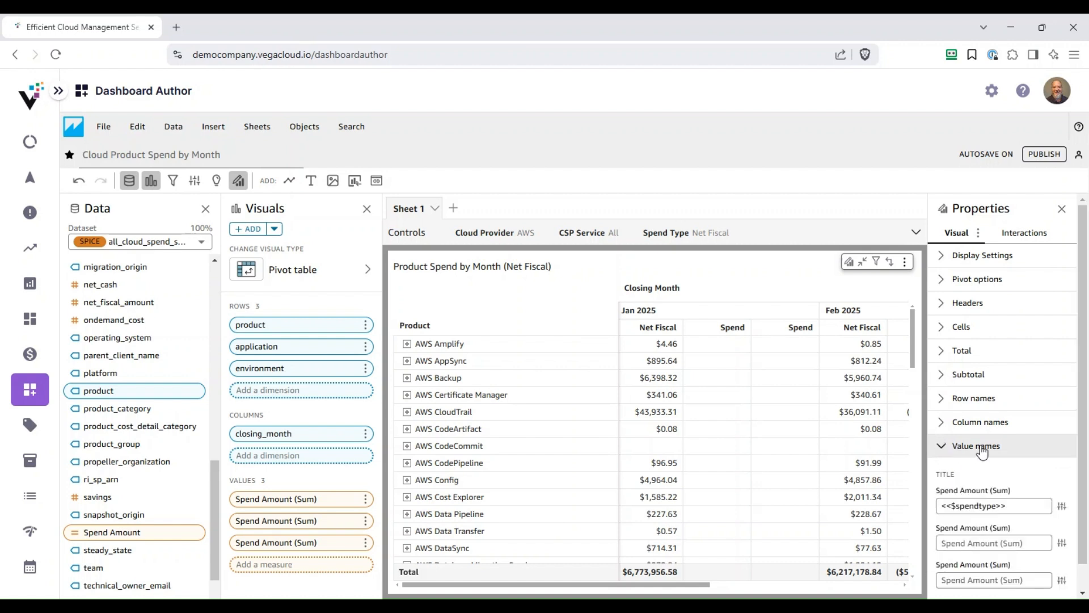
pyautogui.scroll(-1, 983, 451)
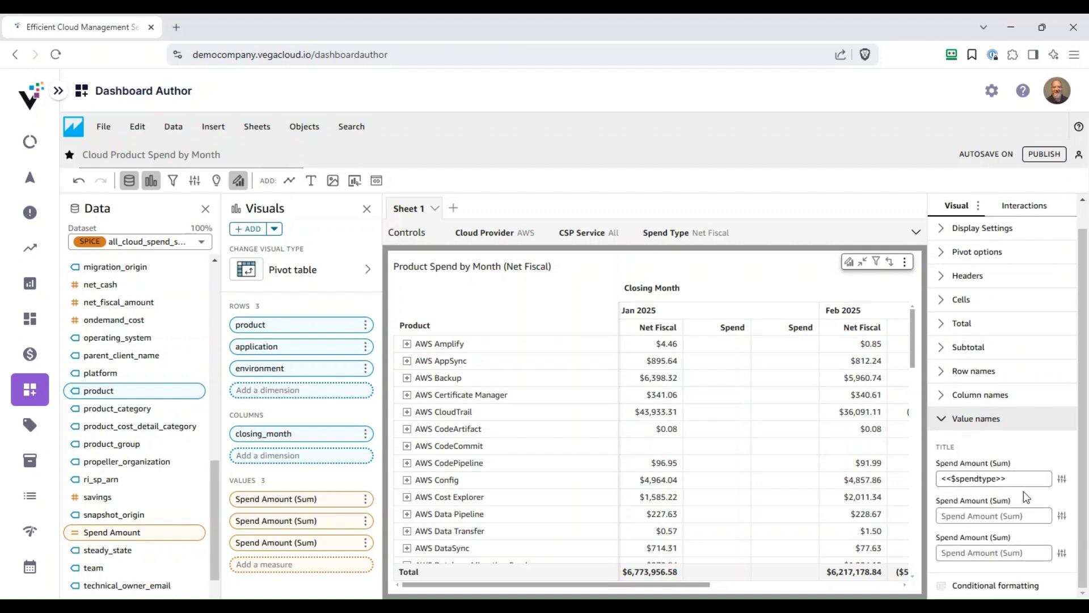
pyautogui.click(1004, 513)
pyautogui.write('MoM $')
pyautogui.click(1001, 554)
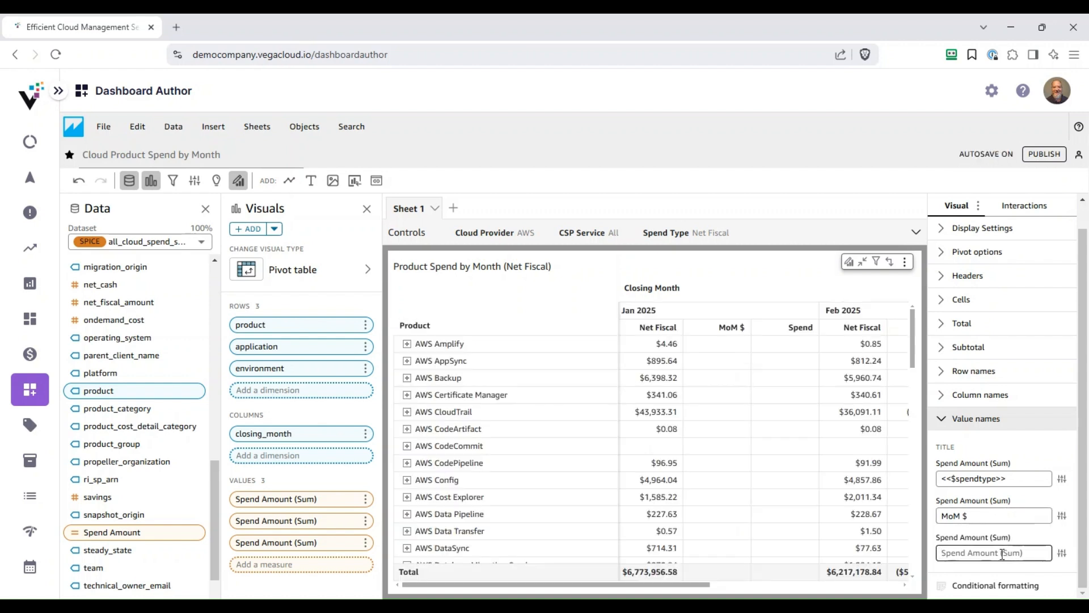
pyautogui.write('MoM %')
pyautogui.press('Tab')
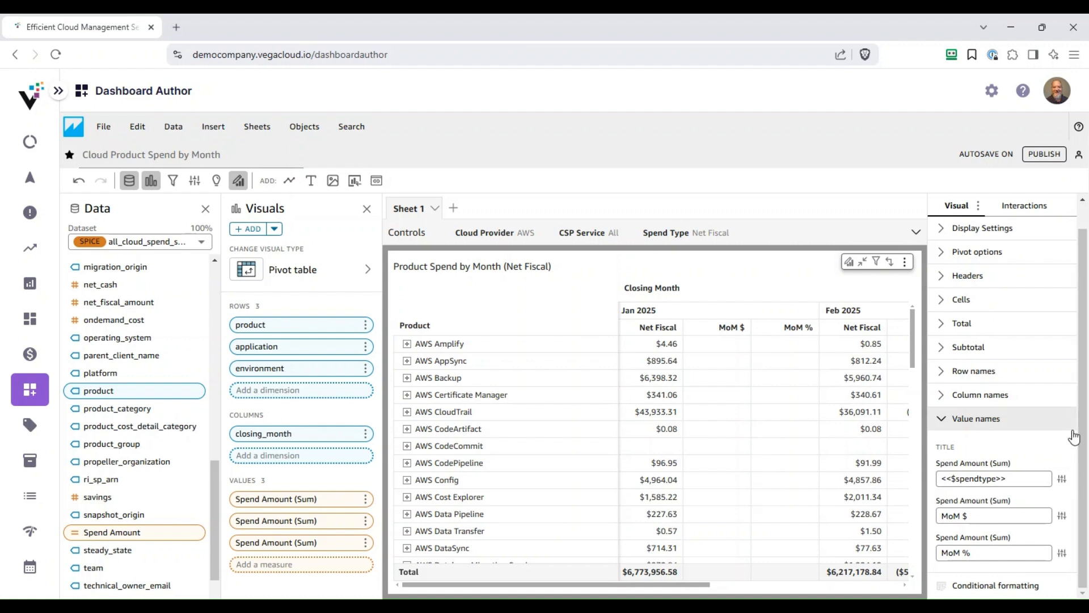
# Center the column header text of the pivot table horizontally
pyautogui.click(942, 277)
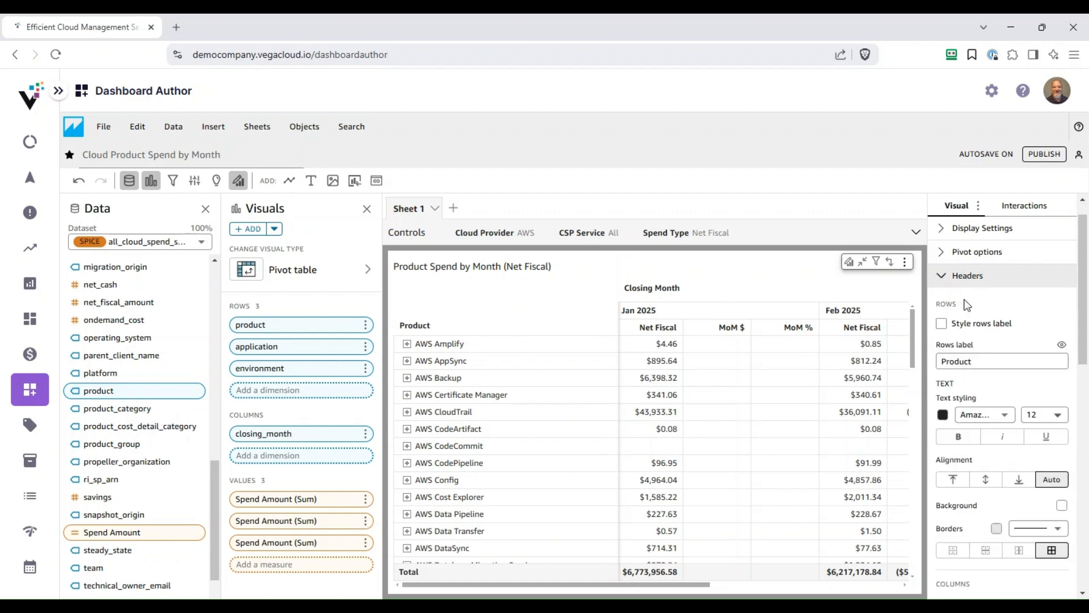
pyautogui.scroll(-4, 1016, 448)
pyautogui.scroll(-4, 1016, 449)
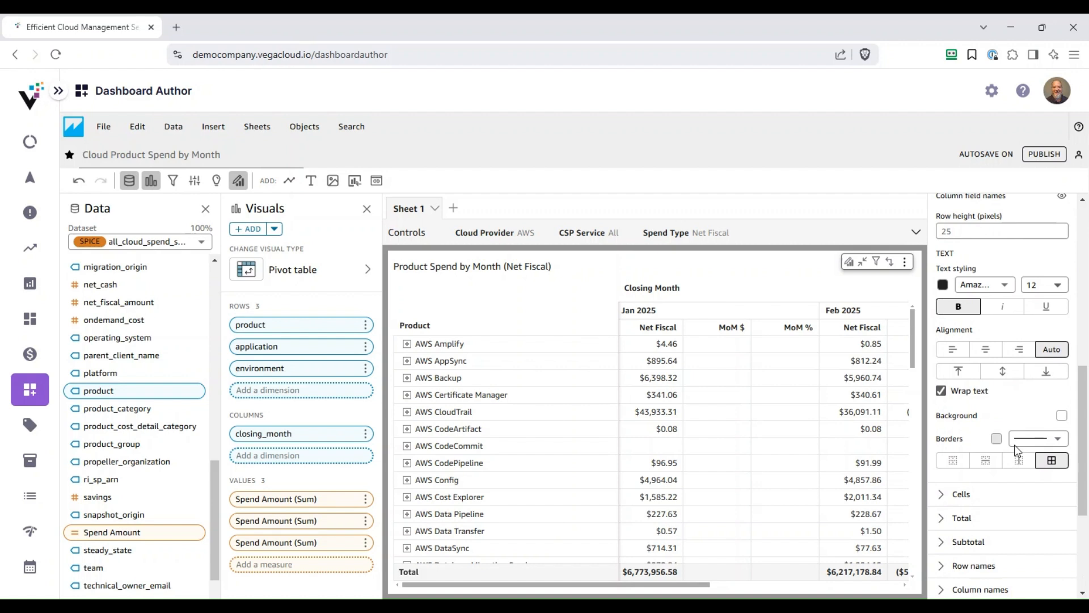
pyautogui.click(996, 352)
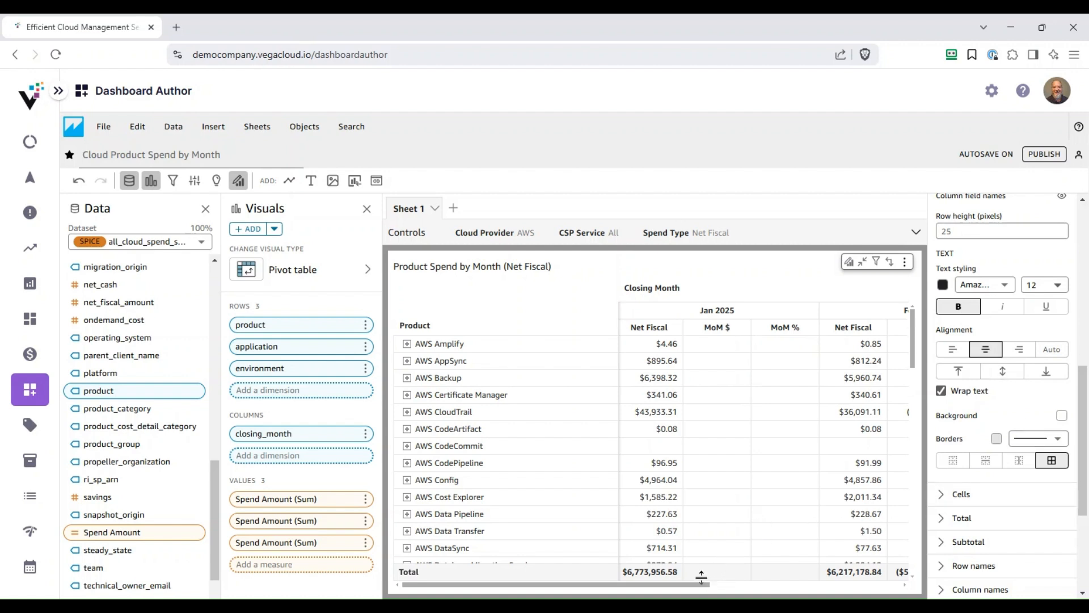
pyautogui.moveTo(701, 584); pyautogui.dragTo(822, 580)
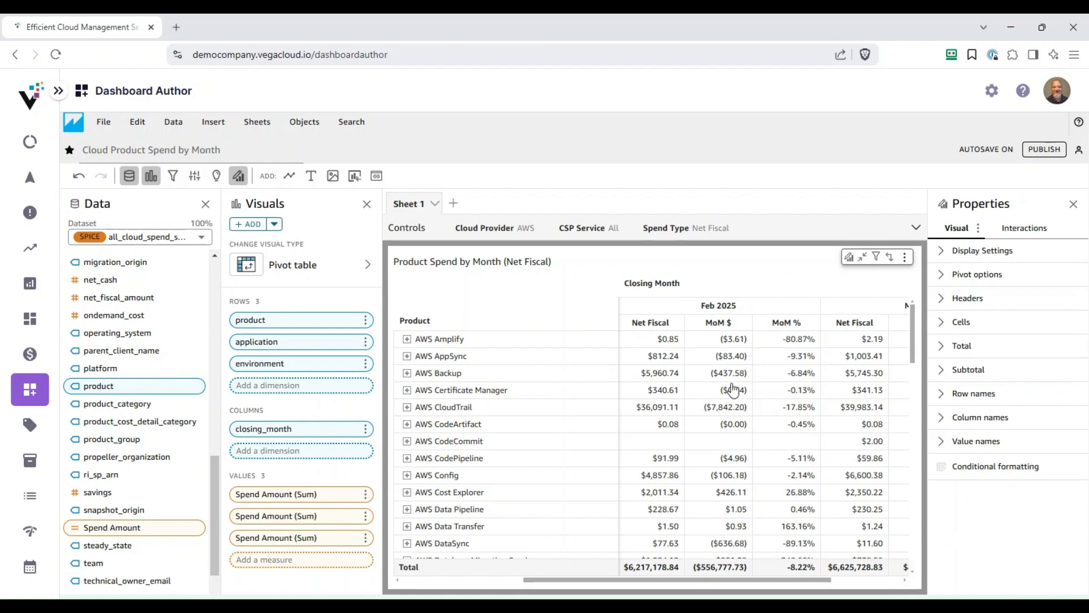
# Expand the AWS Amplify row to its application and environments, and open the pivot table's subtotal settings
pyautogui.click(406, 340)
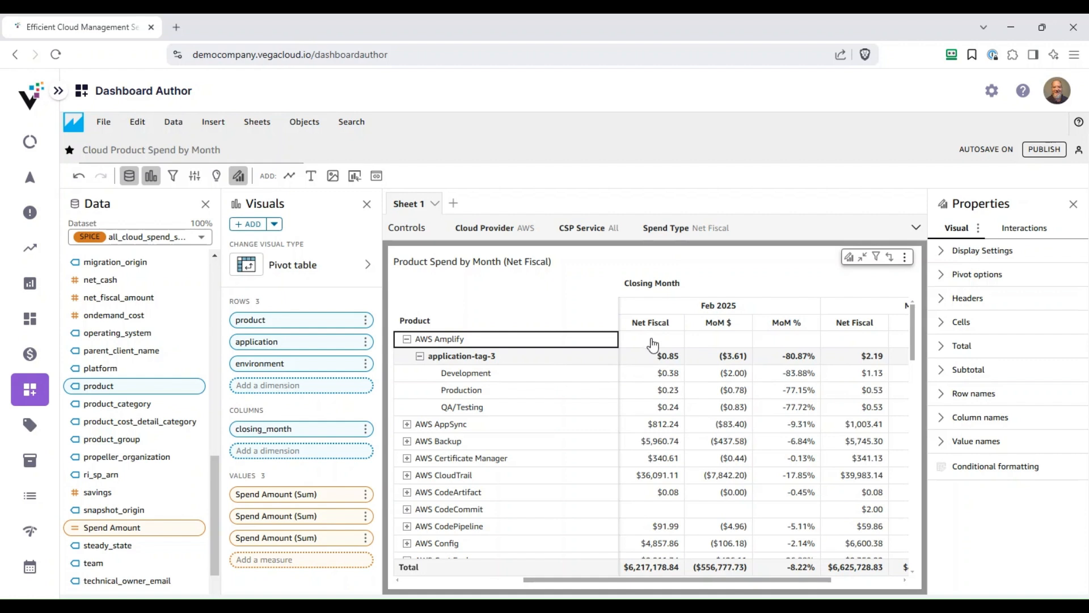
pyautogui.click(943, 371)
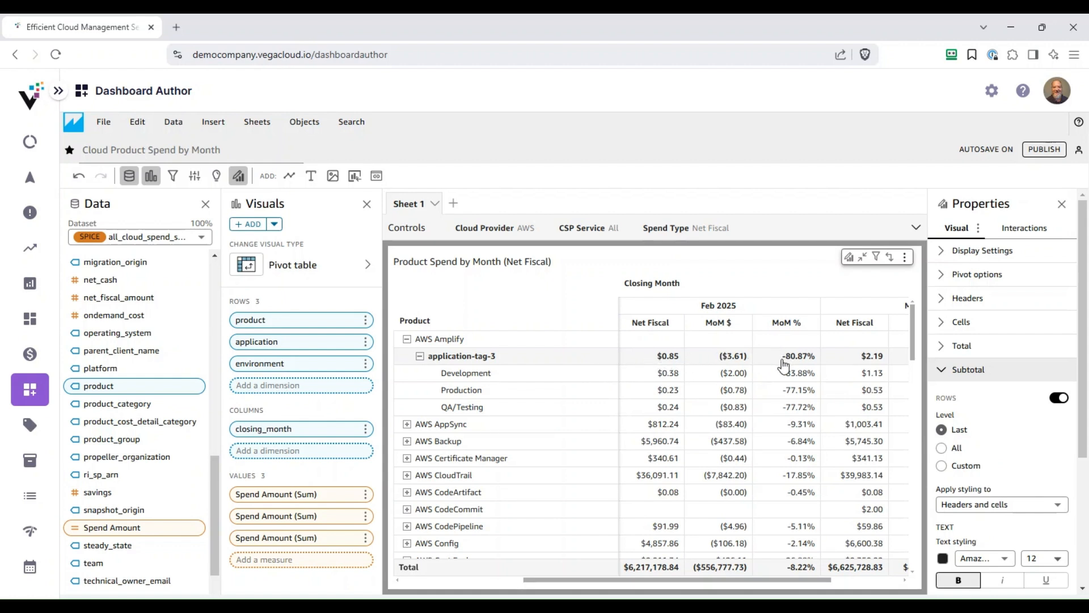
pyautogui.click(406, 339)
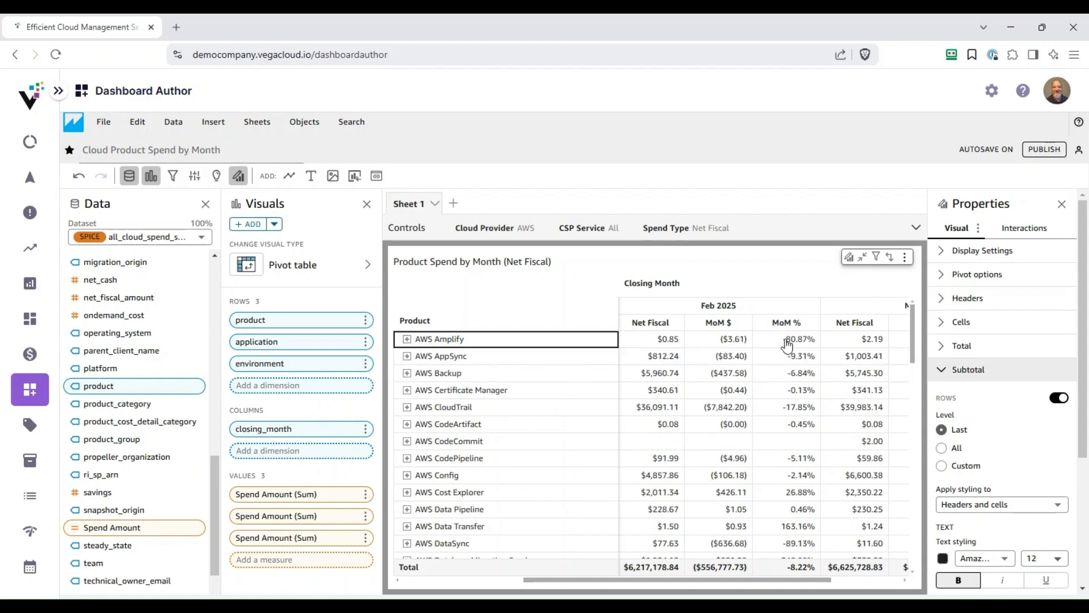
pyautogui.click(407, 340)
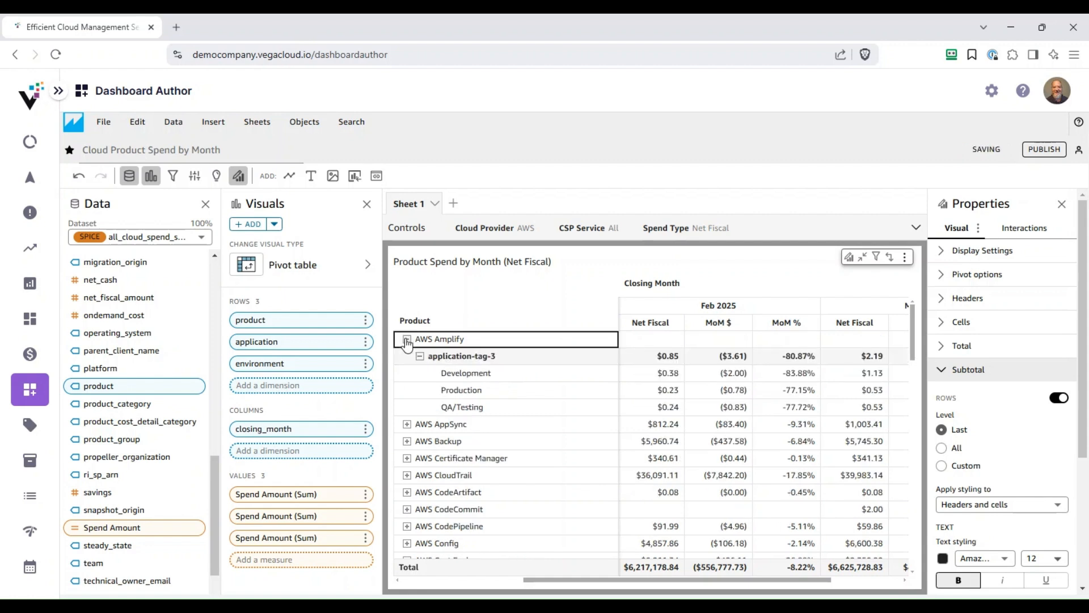
# Try row subtotals at the All level, return the level to Last, and close the subtotal settings
pyautogui.click(941, 449)
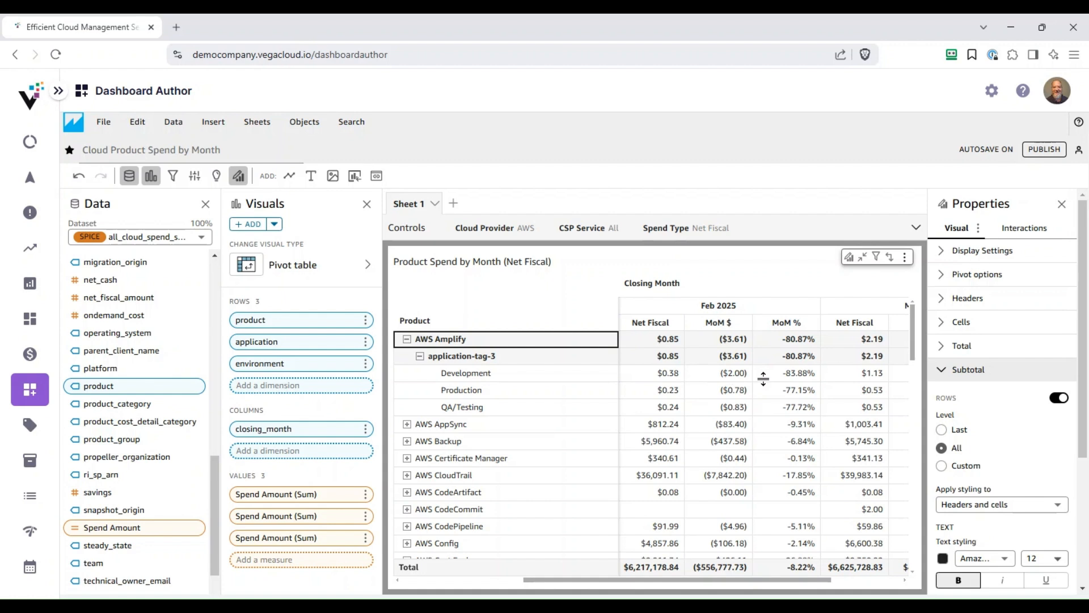
pyautogui.click(942, 430)
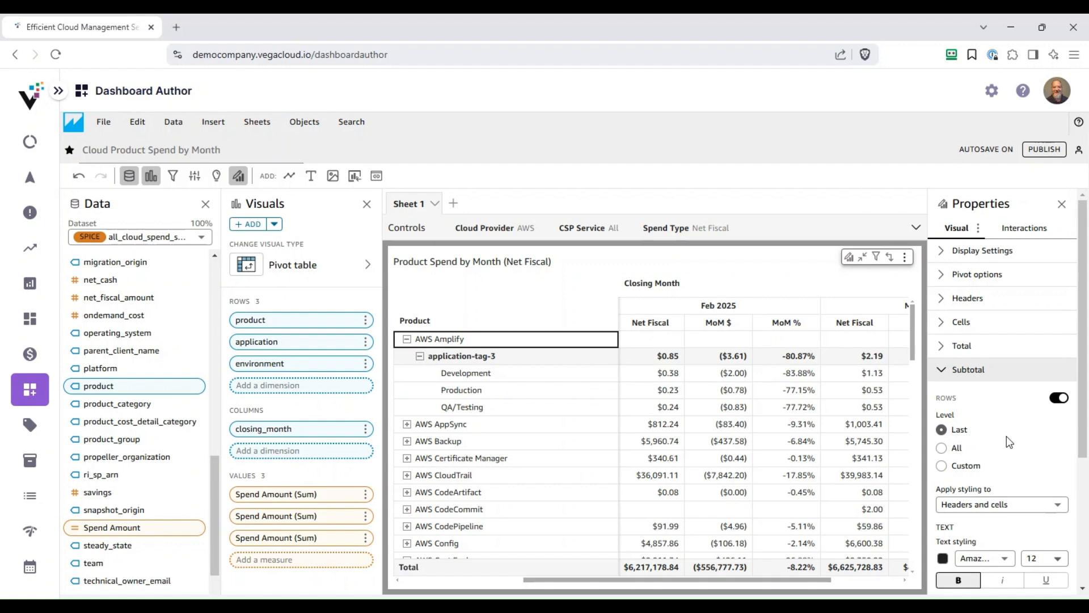
pyautogui.click(943, 371)
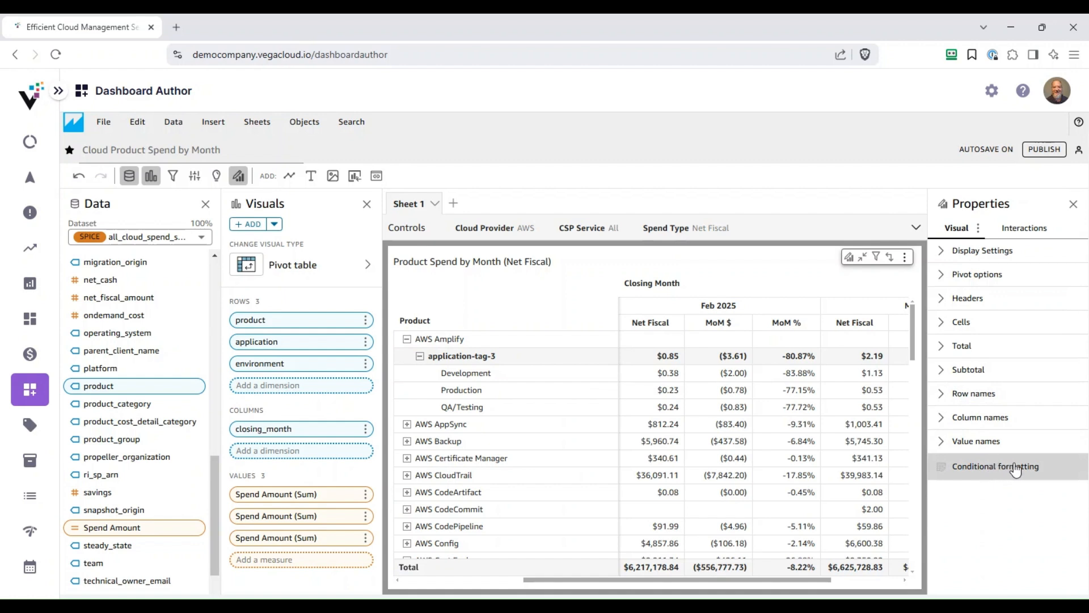
# Collapse the AWS Amplify row and start a conditional background color rule for the MoM $ column
pyautogui.click(987, 472)
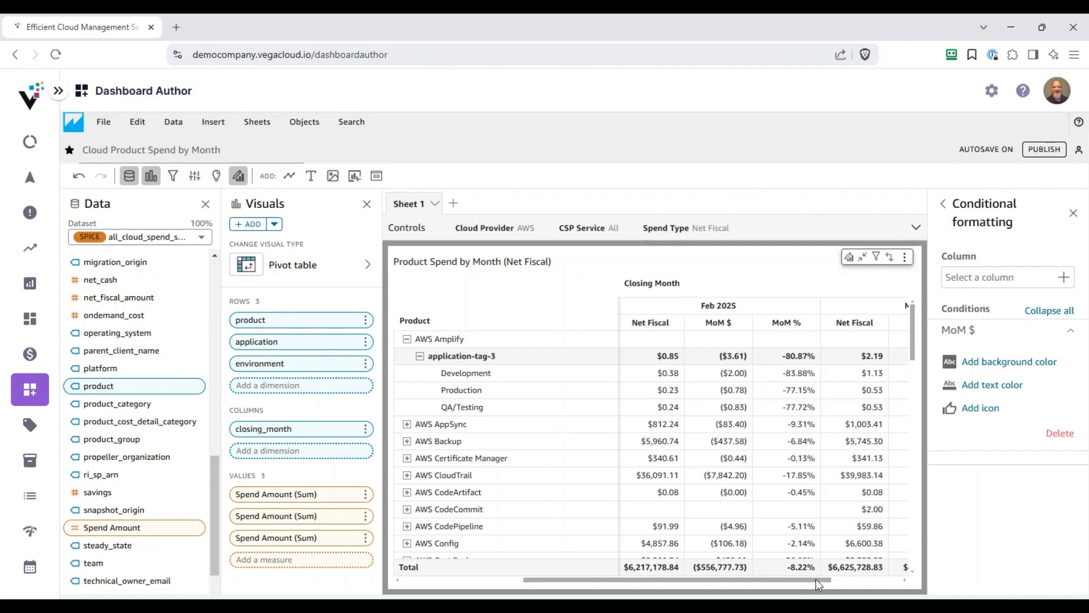
pyautogui.moveTo(816, 578); pyautogui.dragTo(907, 576)
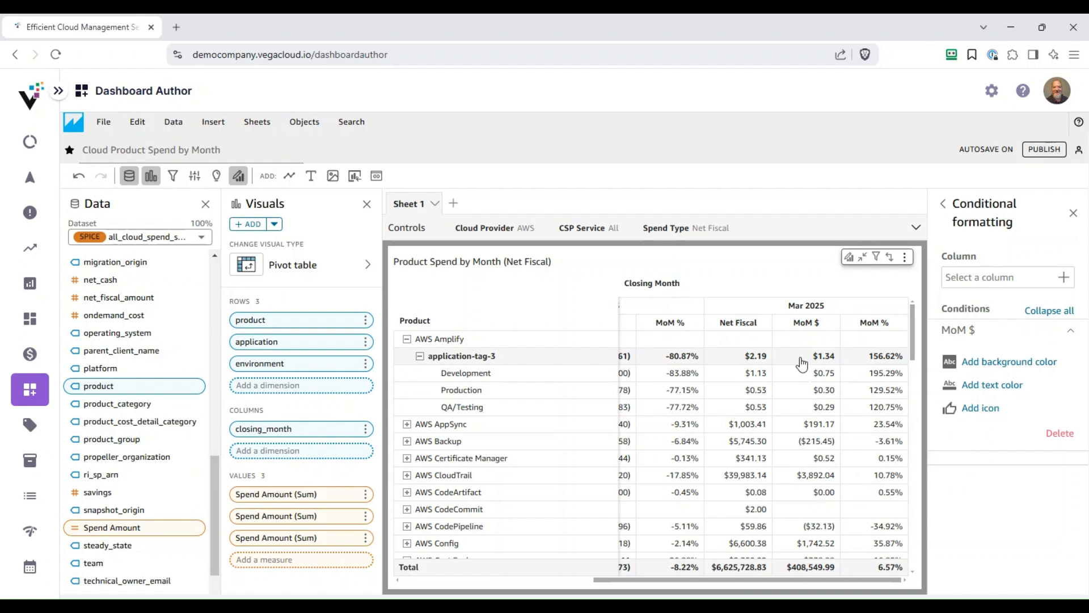
pyautogui.click(407, 338)
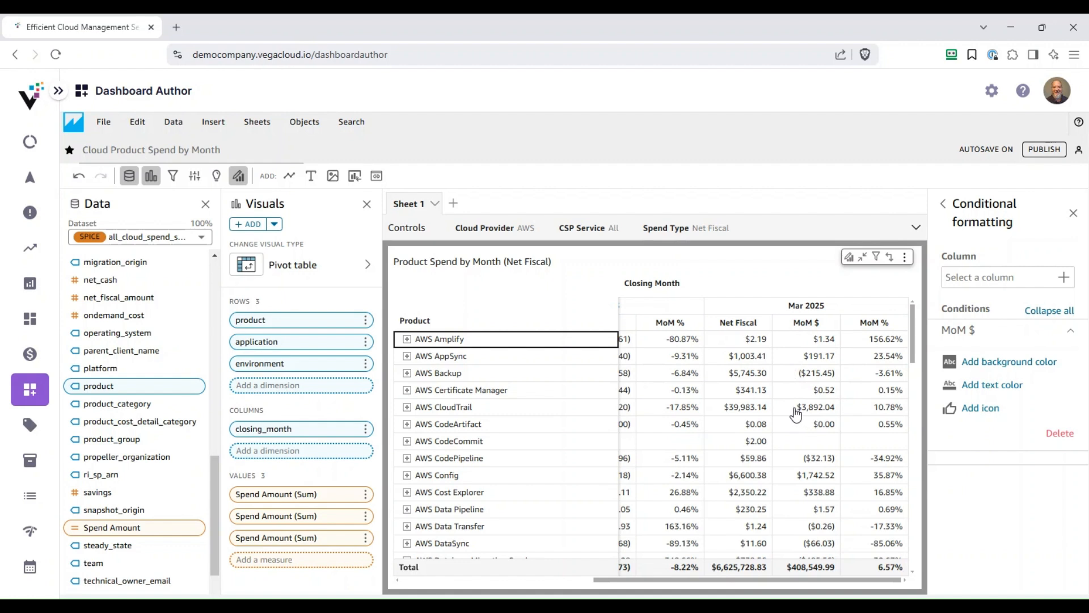
pyautogui.click(1064, 279)
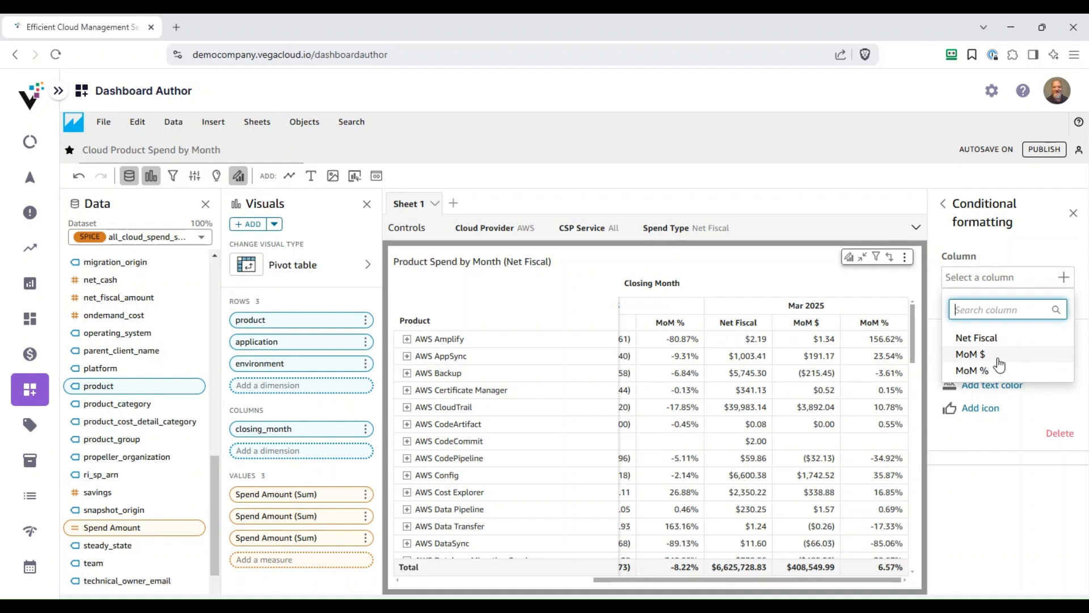
pyautogui.click(999, 358)
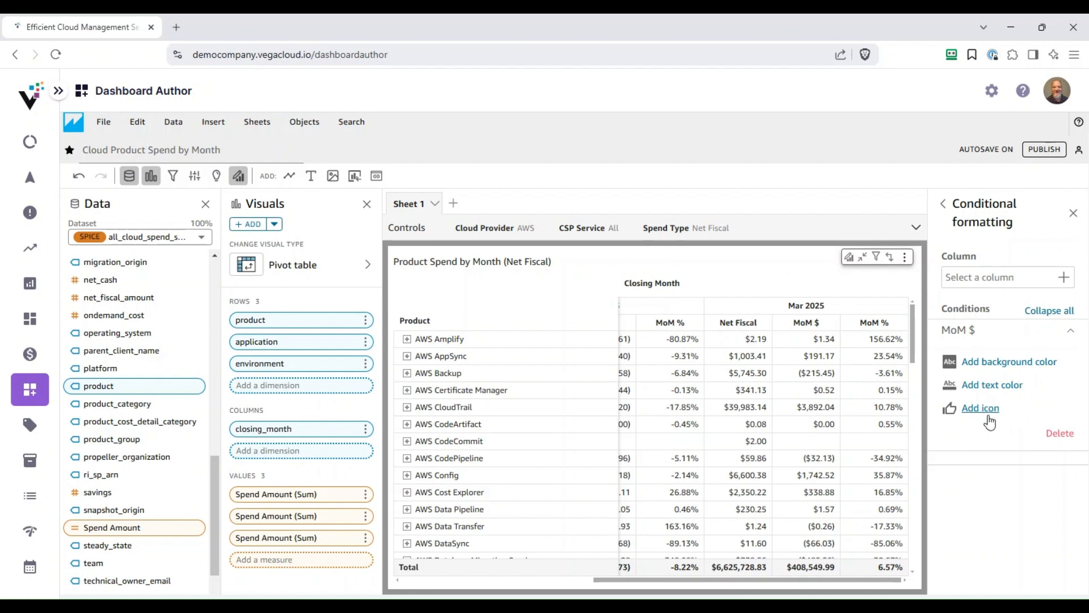
pyautogui.click(1016, 365)
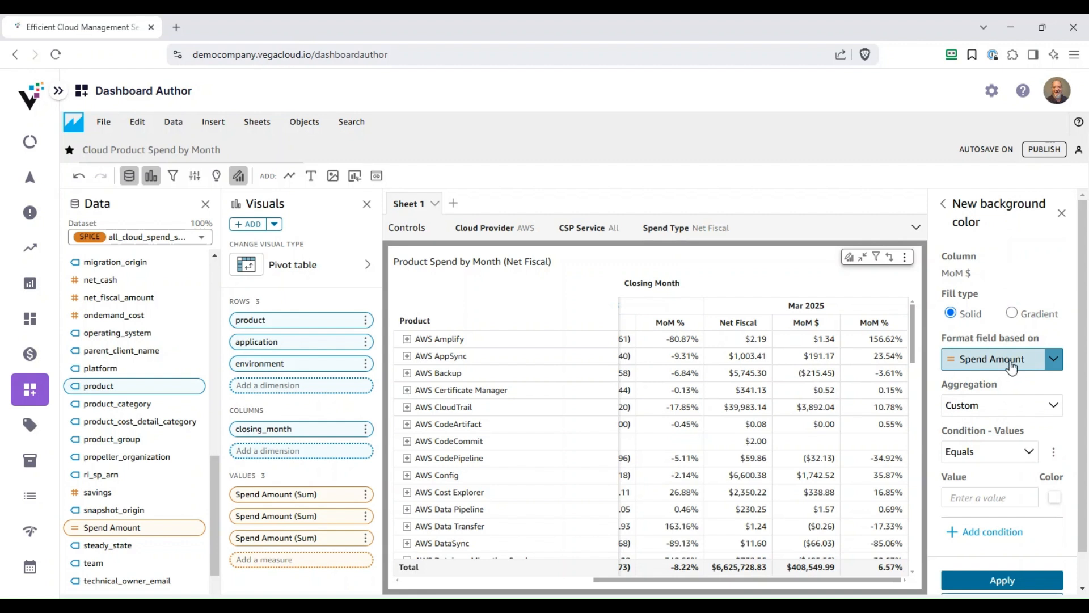
# Set the background condition to greater than or equal to 1000 with a solid orange-red color
pyautogui.click(1030, 457)
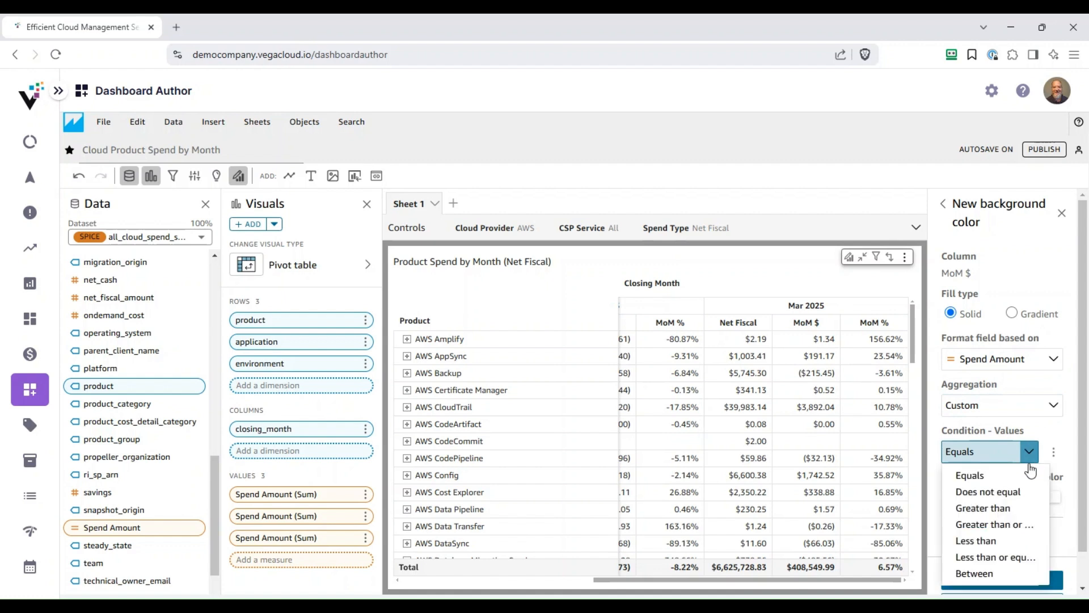
pyautogui.click(997, 533)
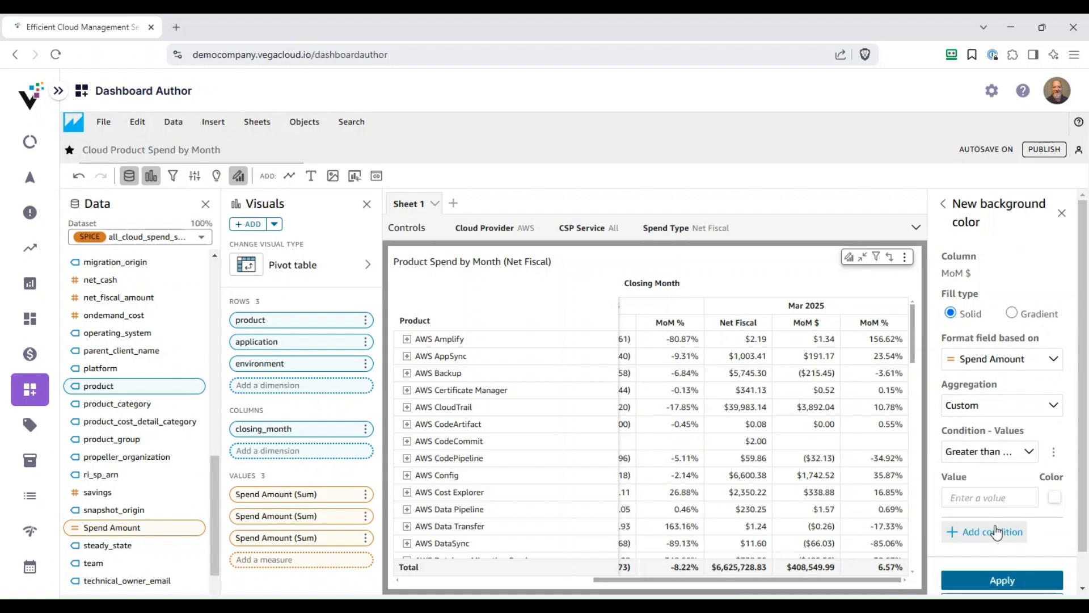
pyautogui.click(982, 497)
pyautogui.write('1000')
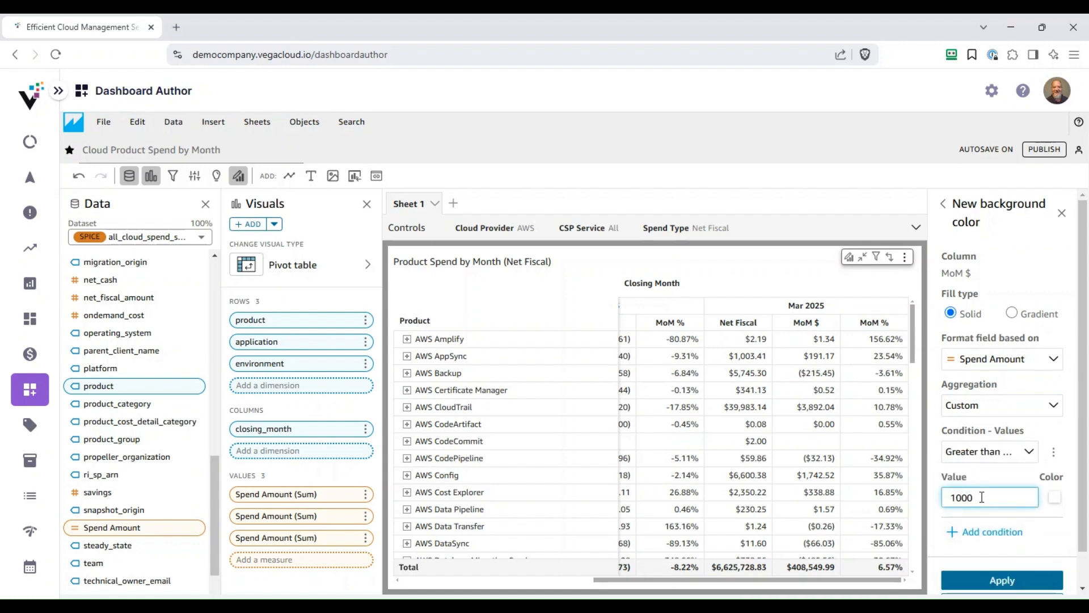
pyautogui.click(1054, 499)
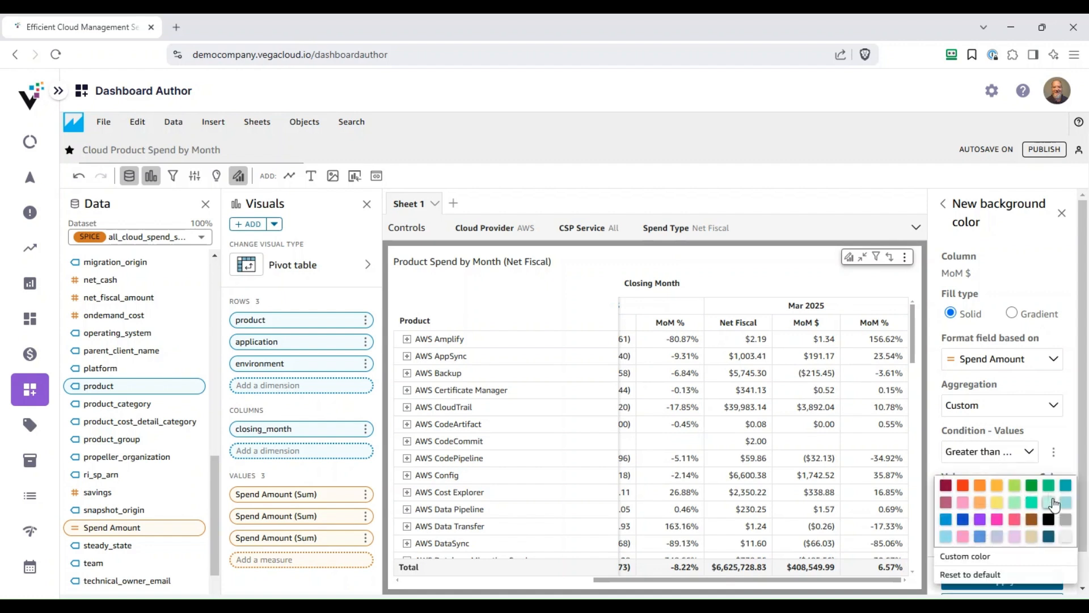
pyautogui.click(963, 486)
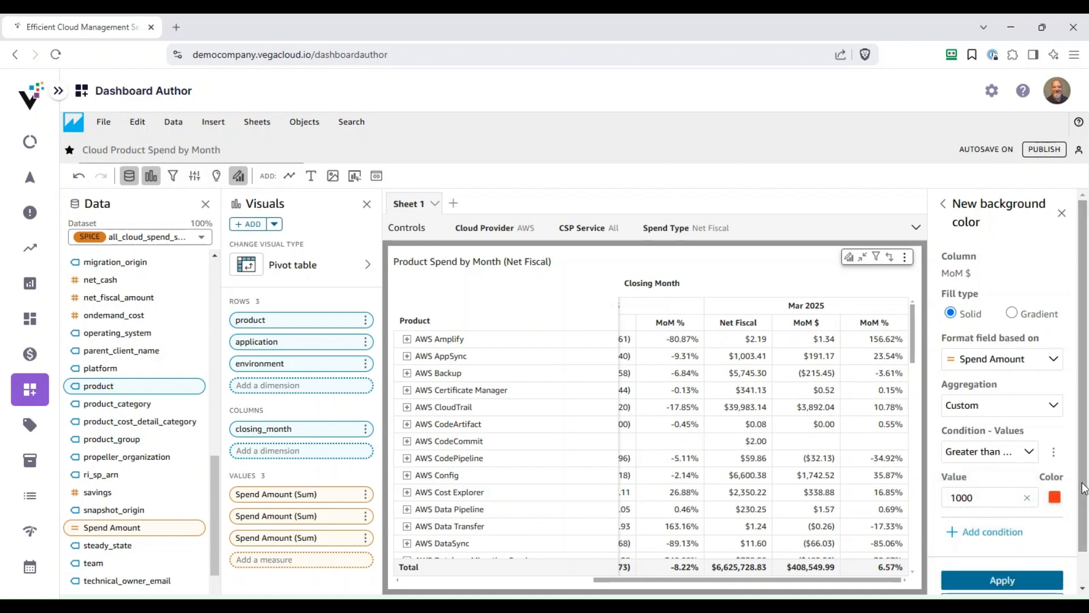
pyautogui.scroll(-1, 1084, 488)
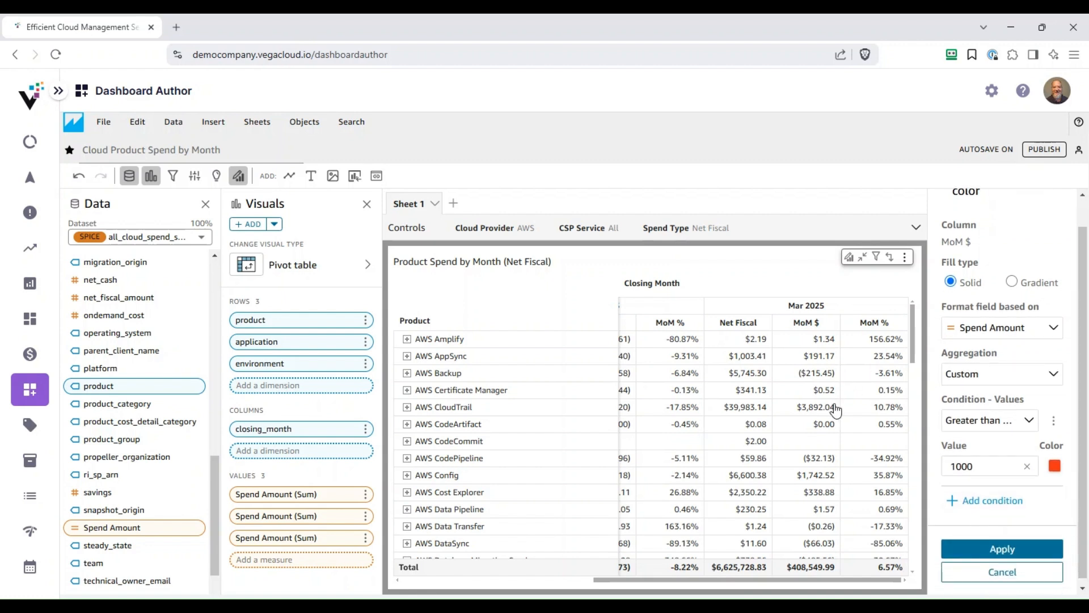
# Extend the MoM $ condition to subtotals and totals, and apply the background color rule
pyautogui.click(1054, 423)
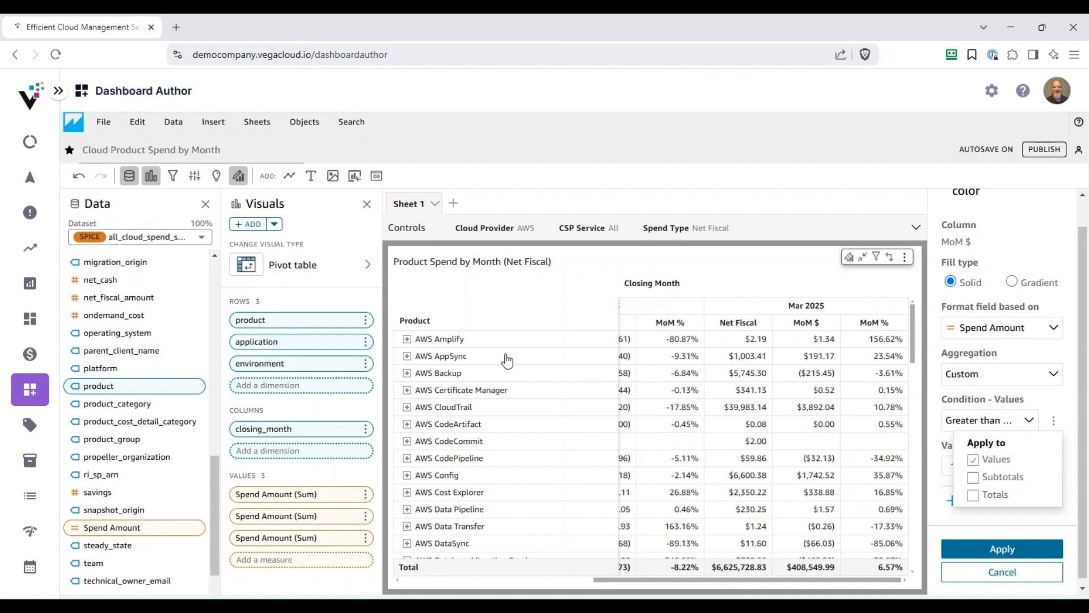
pyautogui.click(407, 339)
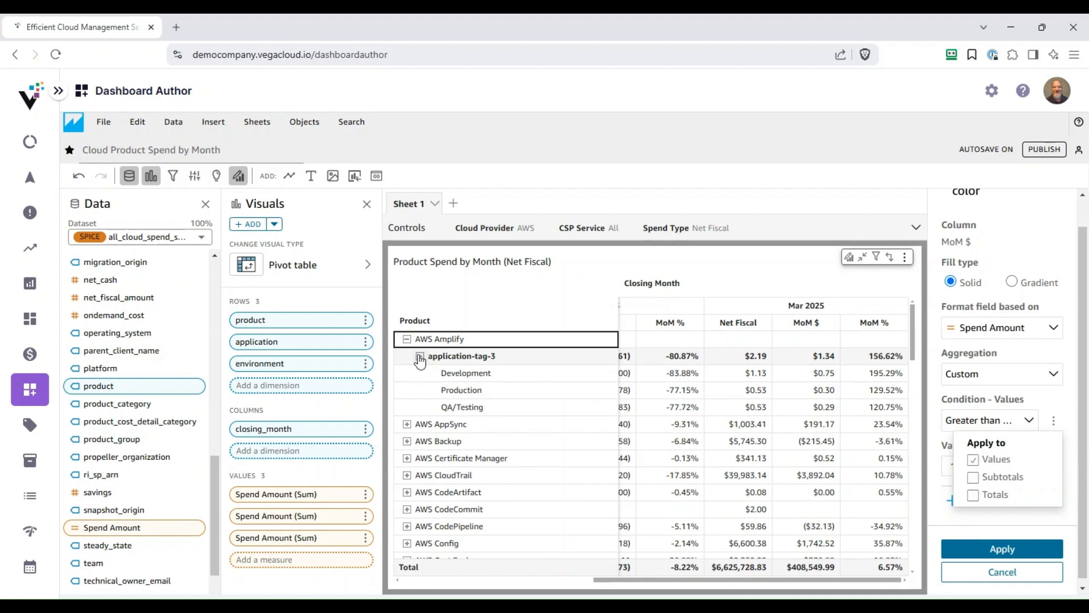
pyautogui.click(407, 339)
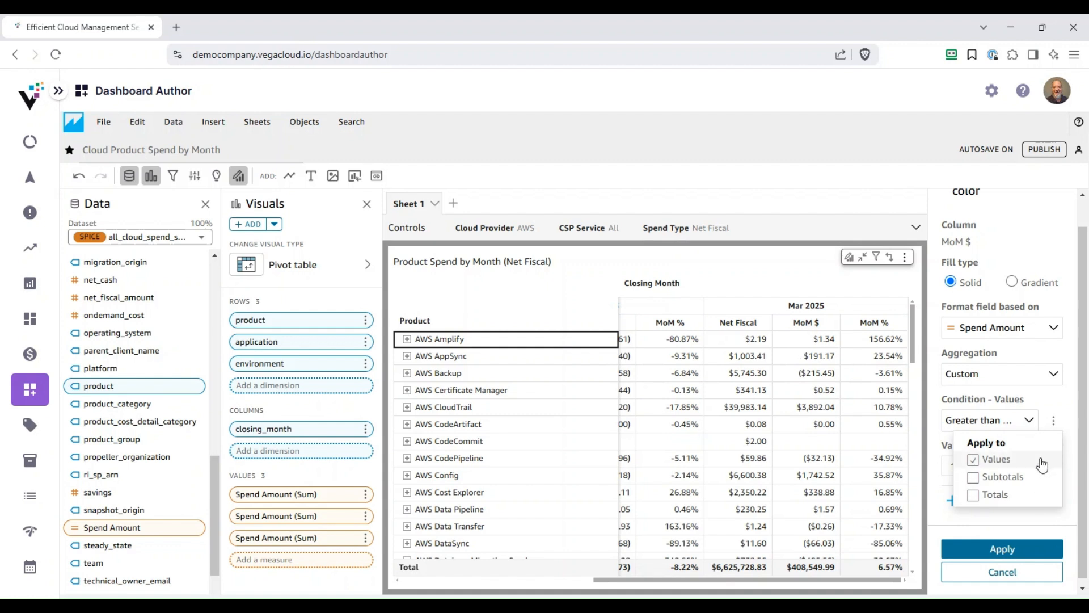
pyautogui.click(977, 460)
pyautogui.click(974, 477)
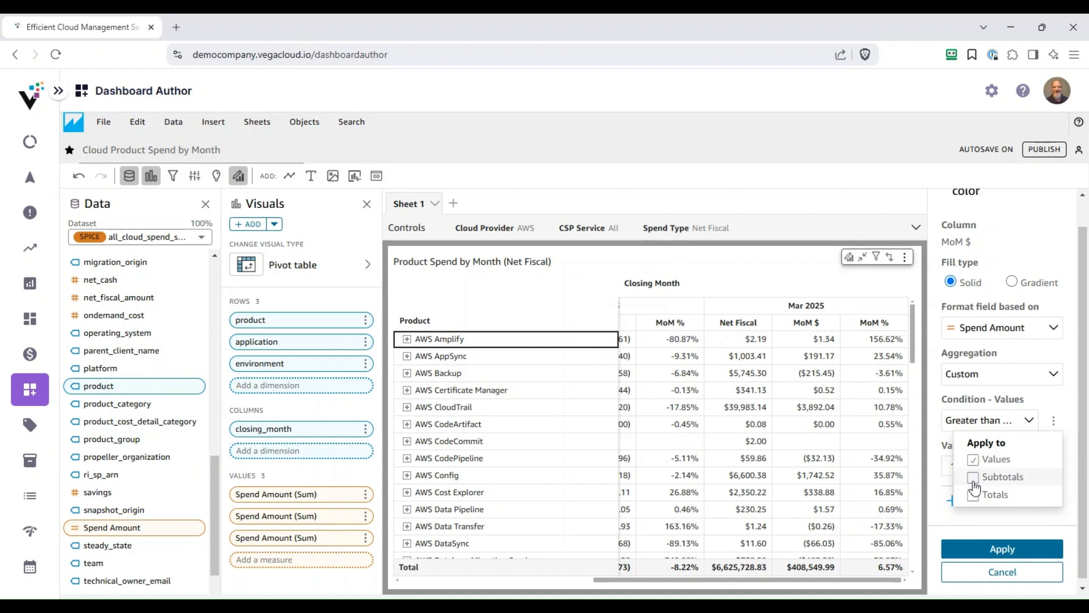
pyautogui.click(973, 495)
pyautogui.click(1041, 519)
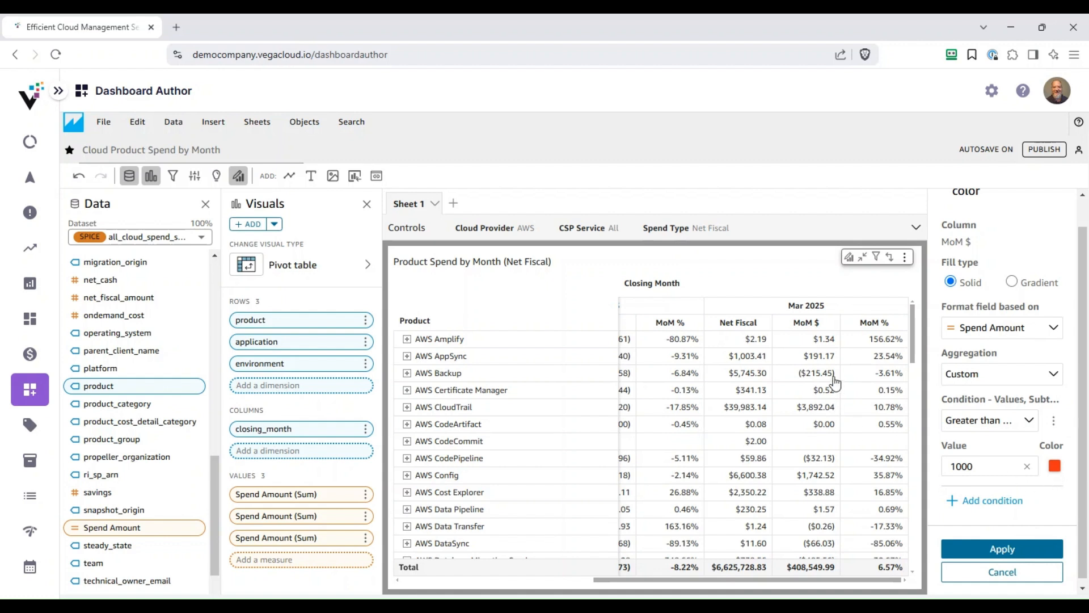
pyautogui.click(1011, 550)
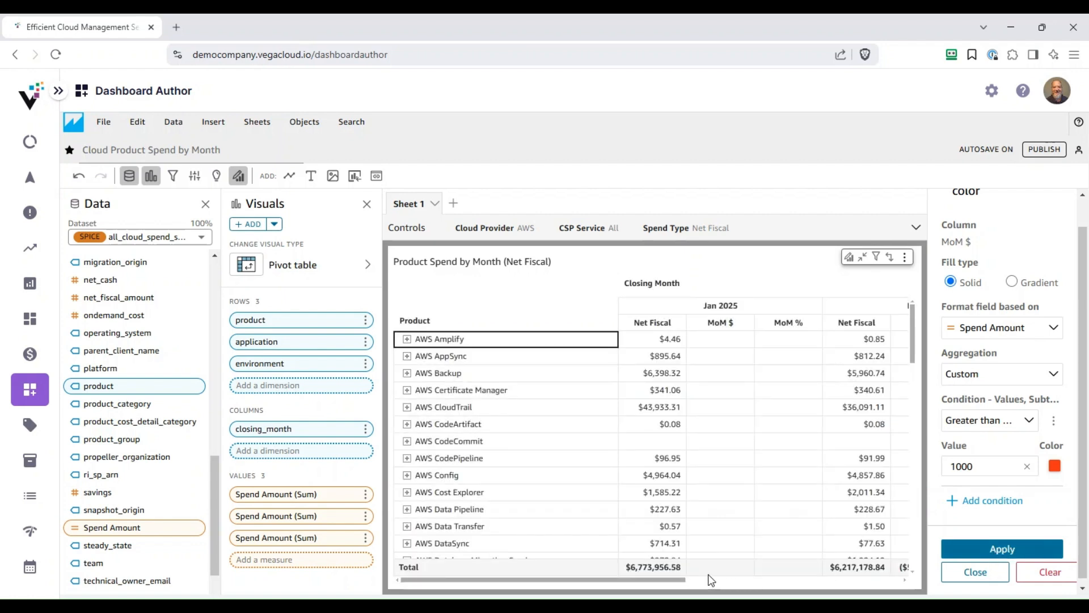
# Examine the Mar 2025 MoM $ highlighting down the product rows, expanding AWS Elemental MediaConnect to its applications and environments
pyautogui.moveTo(677, 580); pyautogui.dragTo(854, 580)
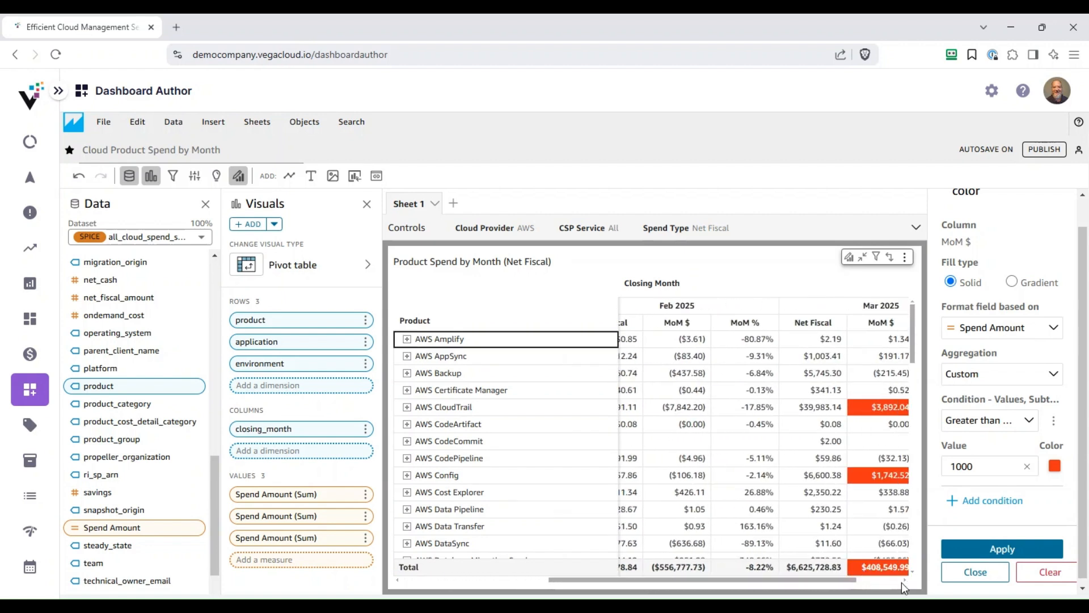
pyautogui.click(904, 580)
pyautogui.click(905, 580)
pyautogui.click(905, 580)
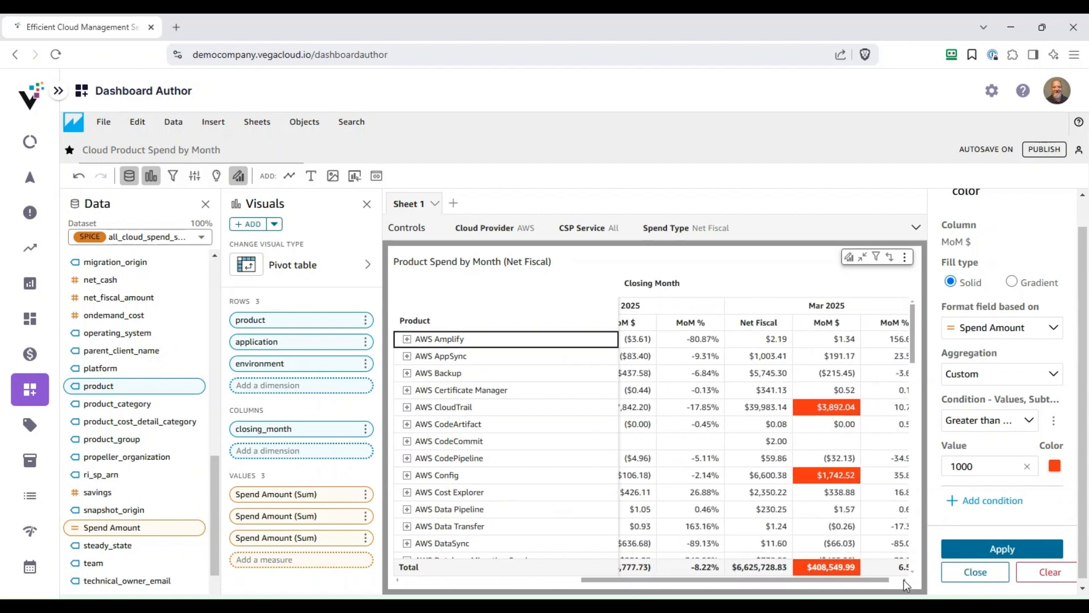
pyautogui.click(905, 579)
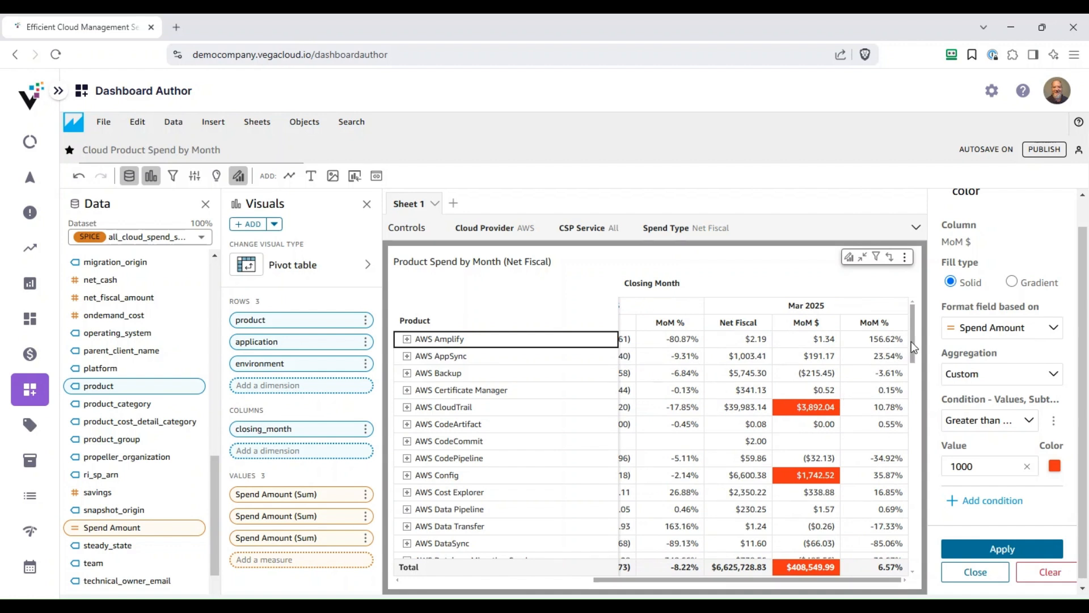
pyautogui.moveTo(911, 339); pyautogui.dragTo(918, 392)
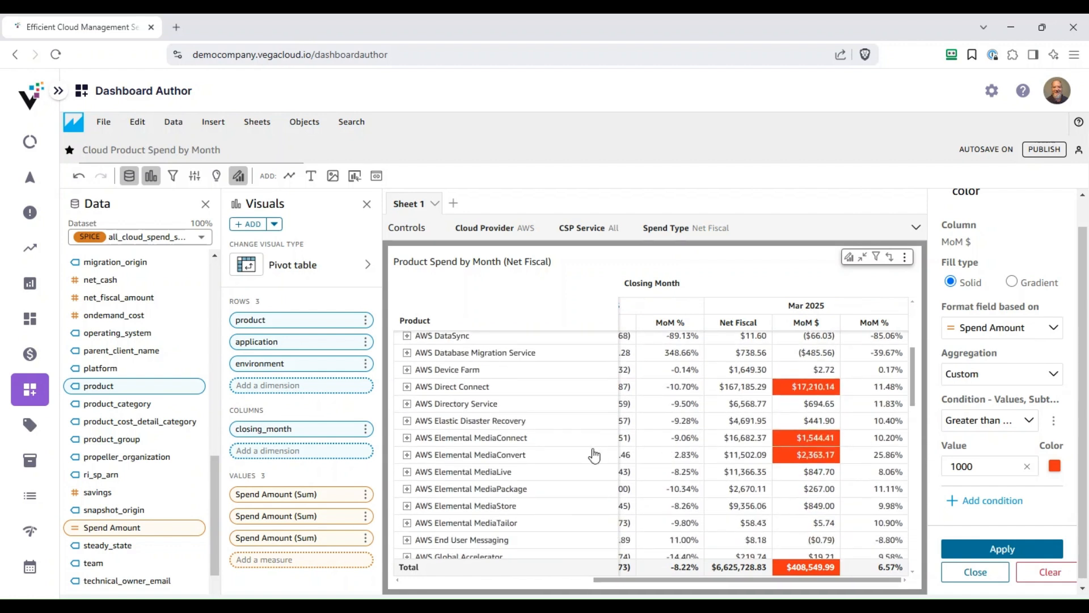
pyautogui.click(407, 438)
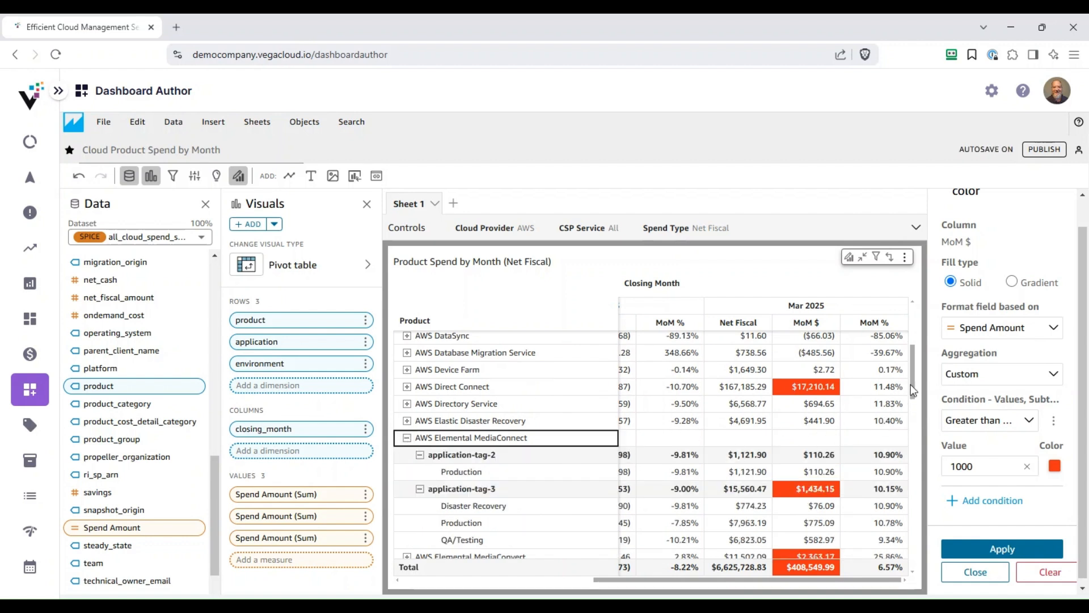
pyautogui.moveTo(914, 383); pyautogui.dragTo(915, 409)
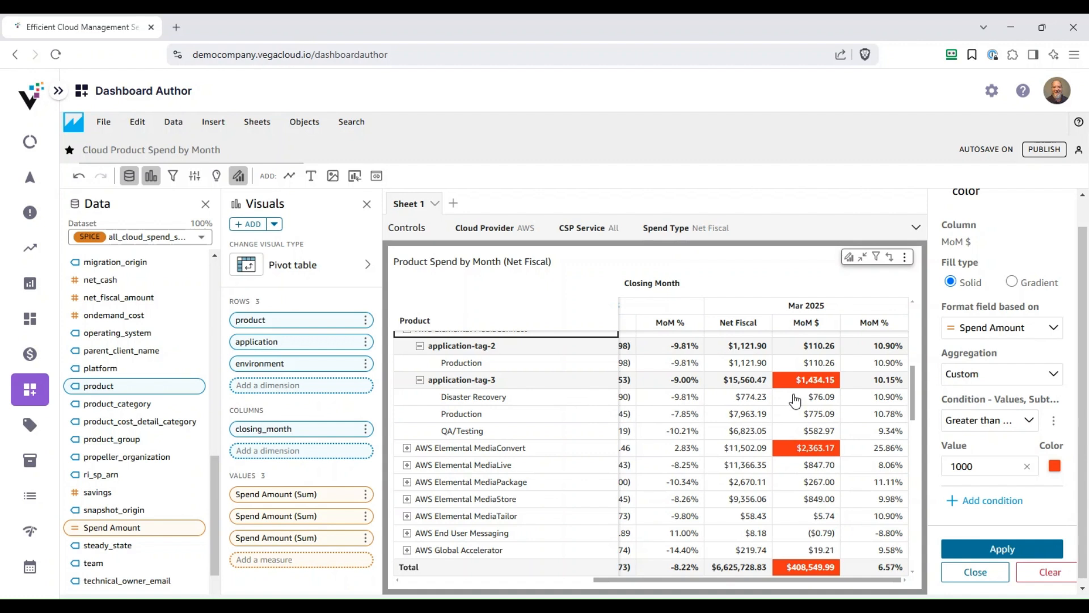
# Review which cell types the MoM $ condition applies to and return to the list of conditional formats
pyautogui.click(1054, 425)
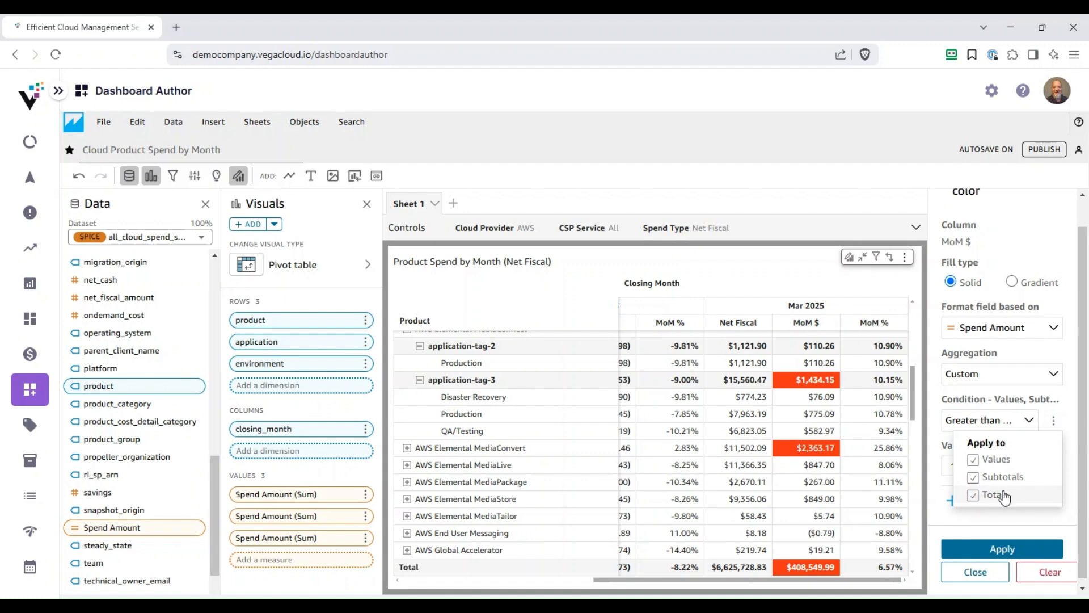
pyautogui.click(1052, 425)
pyautogui.click(1001, 549)
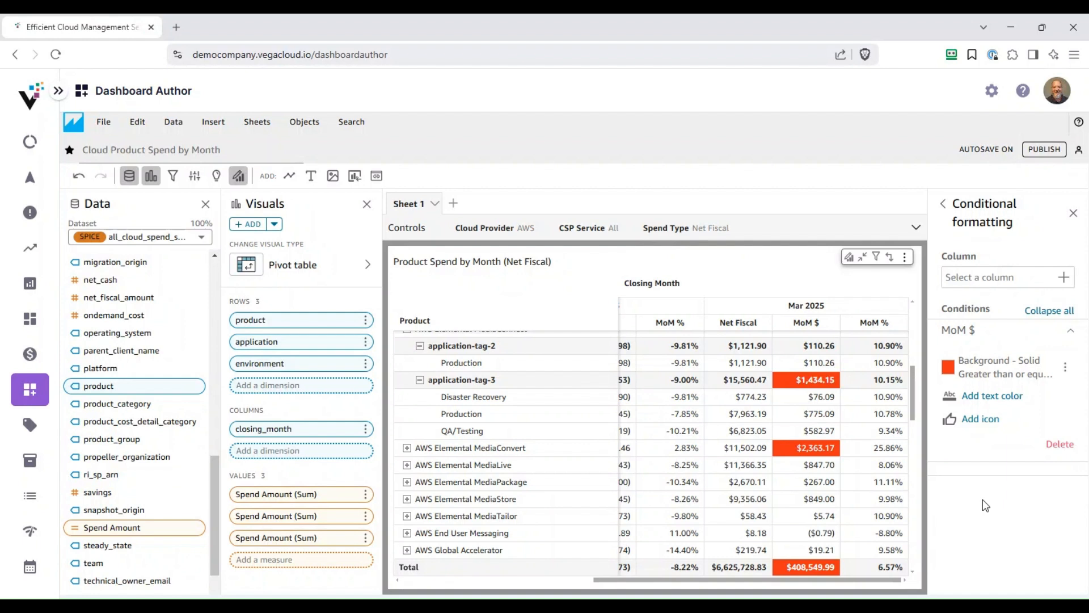
# Edit the MoM $ background color rule and add a second condition of the Between type
pyautogui.click(1066, 368)
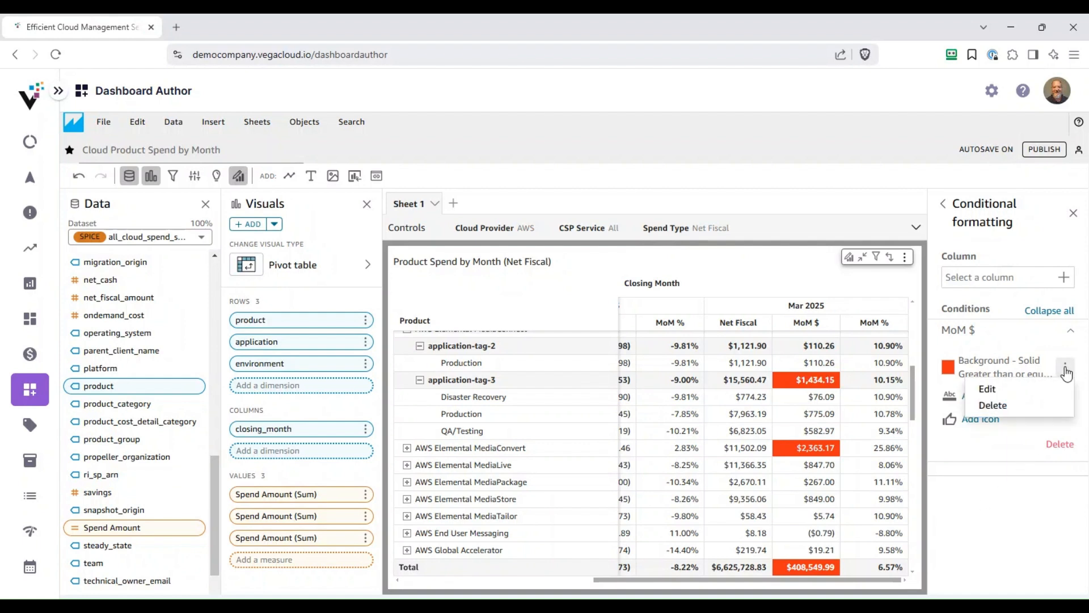
pyautogui.click(1006, 389)
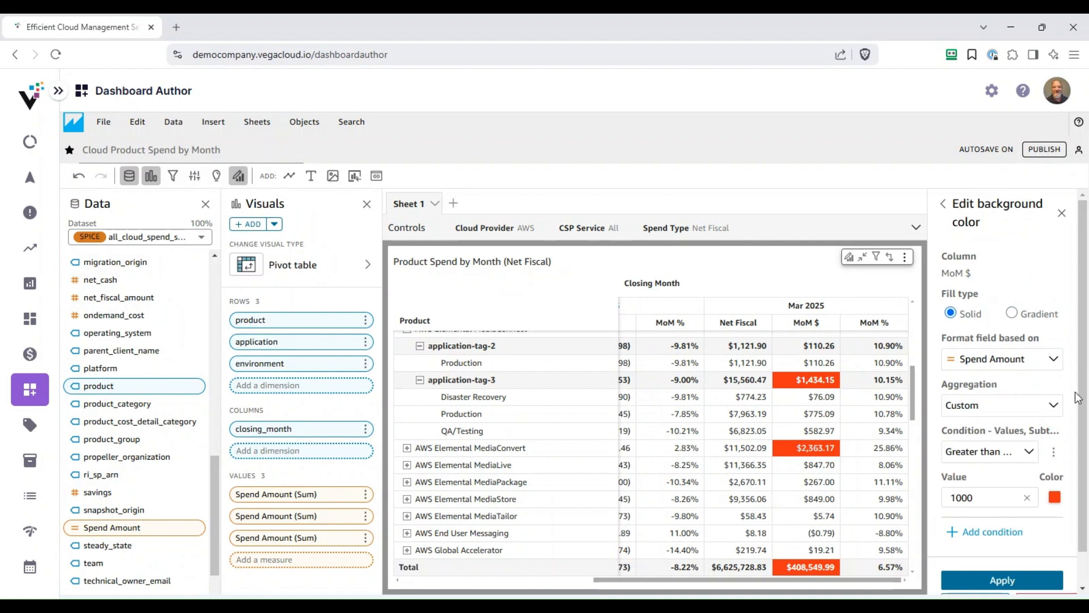
pyautogui.scroll(-1, 1081, 420)
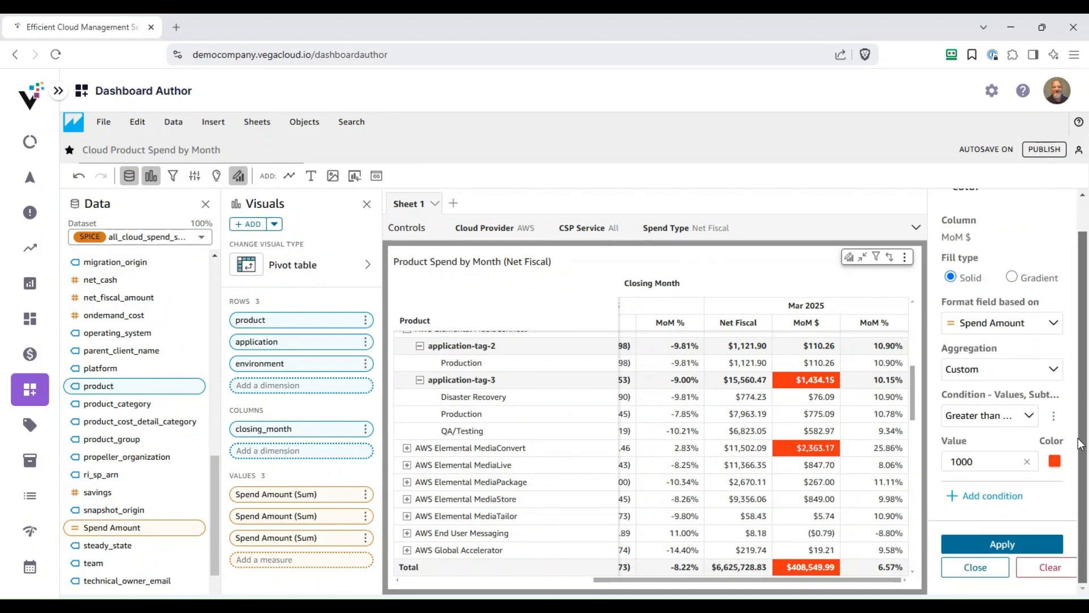
pyautogui.click(988, 501)
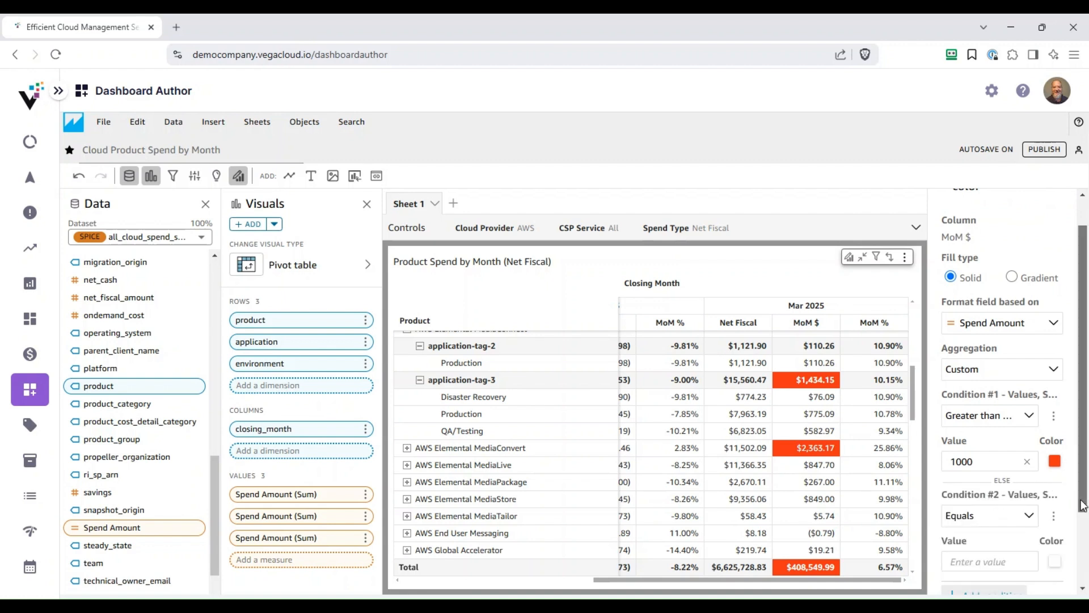
pyautogui.scroll(-1, 1082, 476)
pyautogui.click(1036, 467)
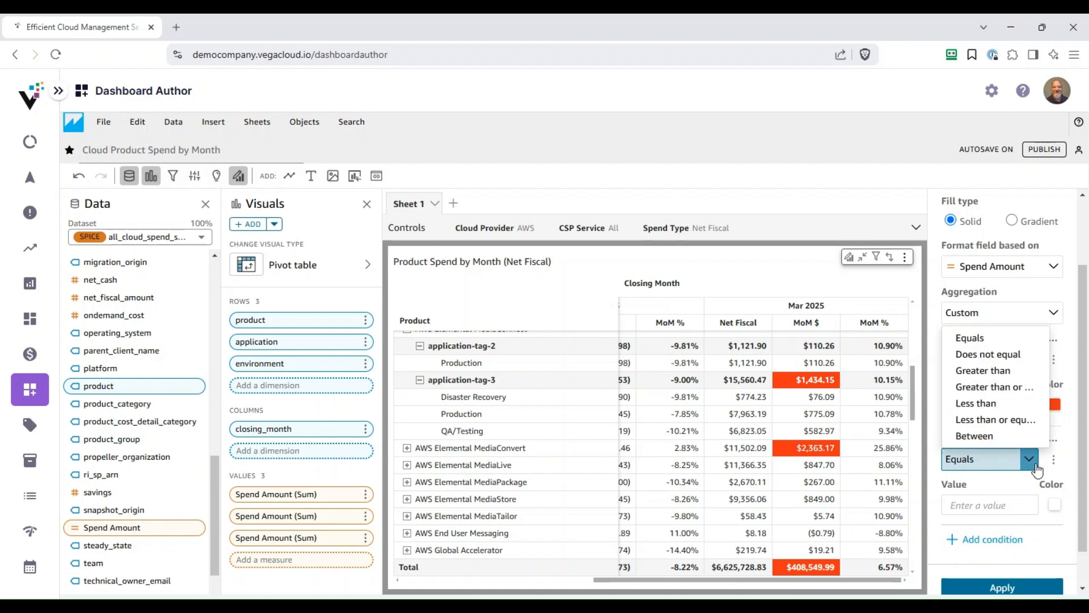
pyautogui.click(984, 433)
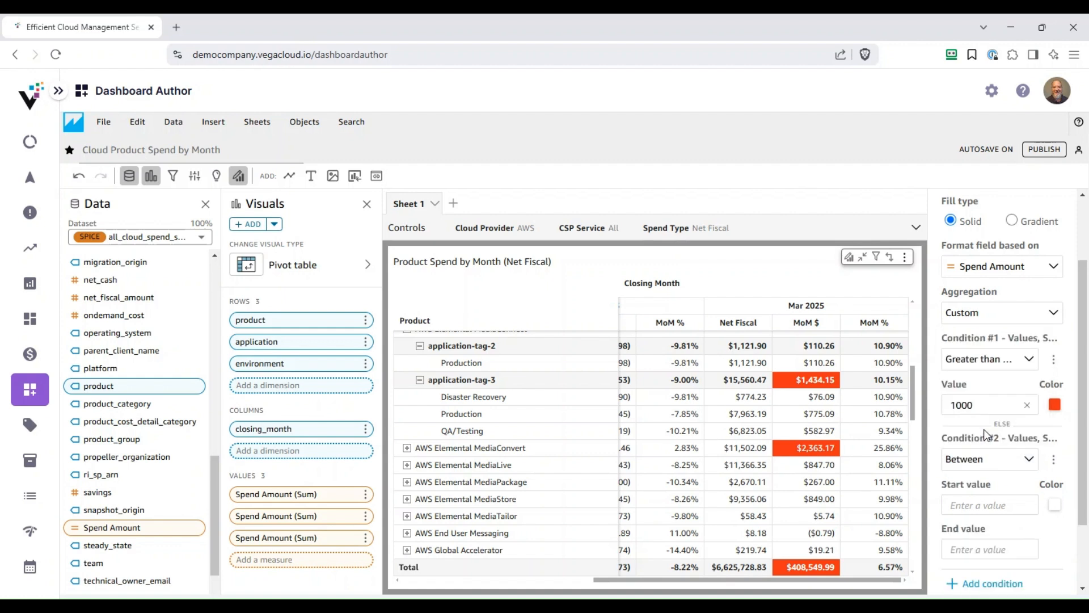
# Set the second MoM $ condition to range from 500 to 1000 and give it a light yellow fill
pyautogui.click(980, 506)
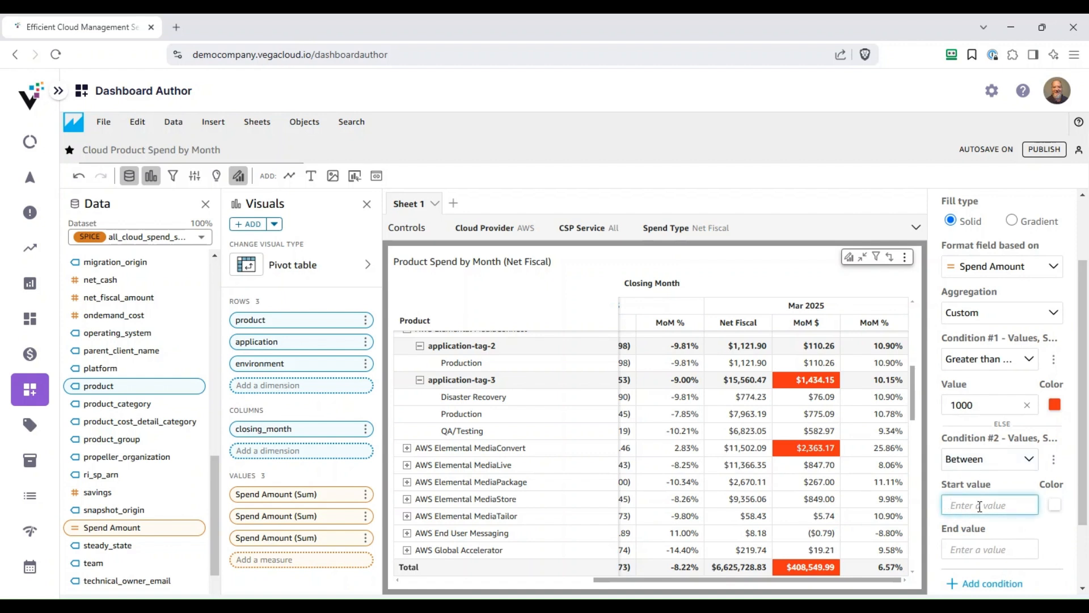
pyautogui.write('500')
pyautogui.click(955, 550)
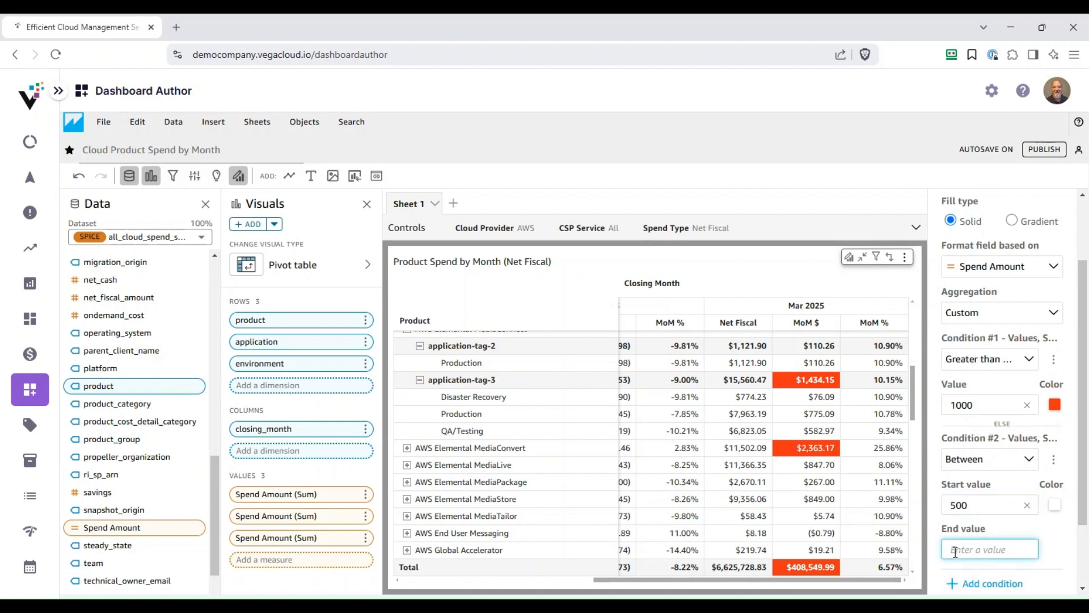
pyautogui.write('1000')
pyautogui.click(1054, 507)
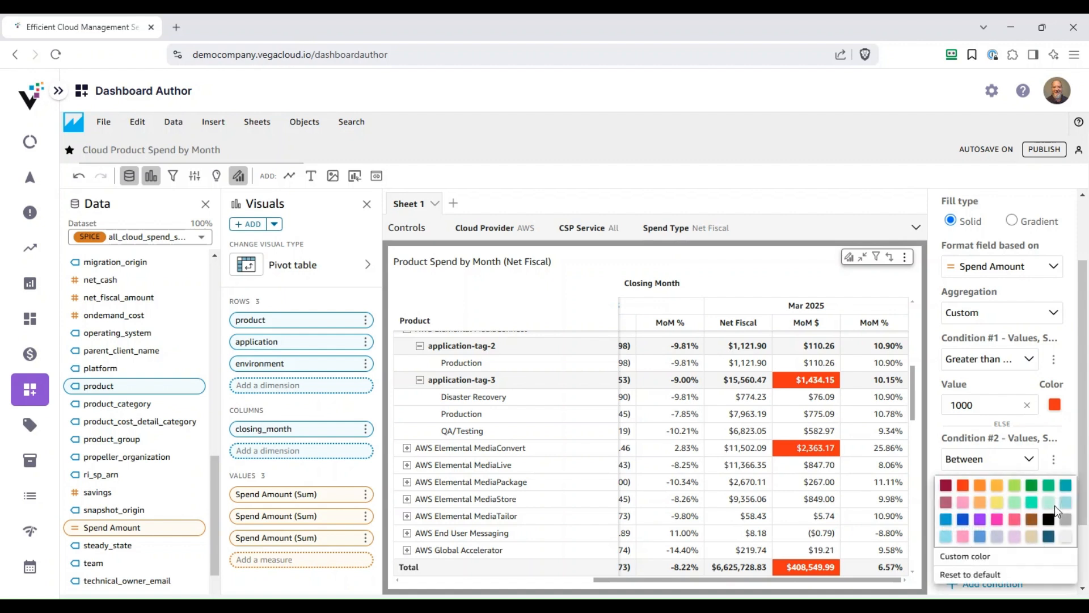
pyautogui.click(996, 505)
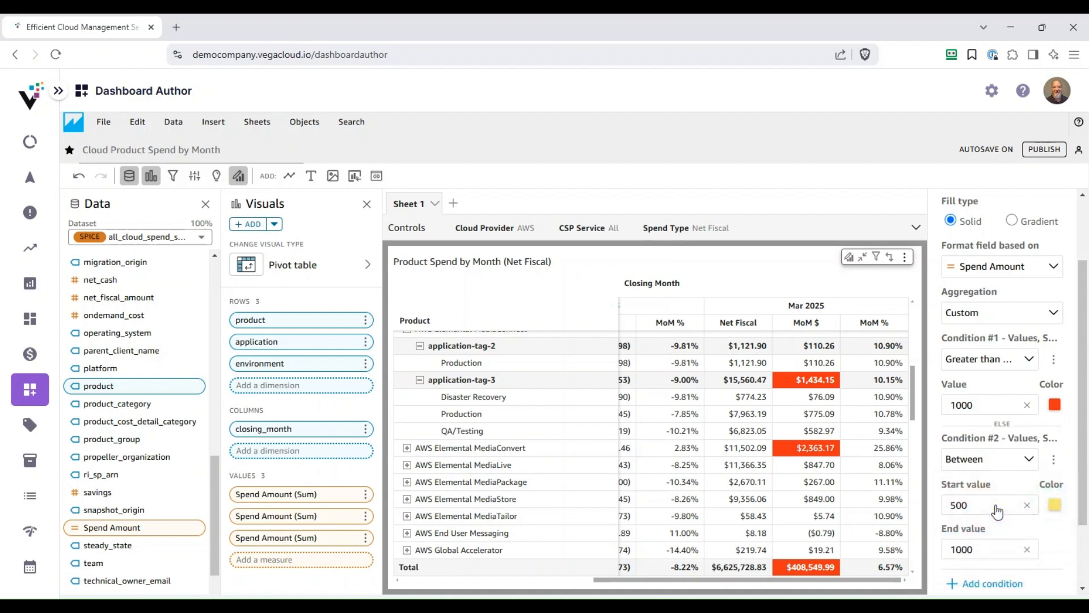
# Review which cell types the second MoM $ condition applies to, and apply the updated background color rule
pyautogui.click(1054, 459)
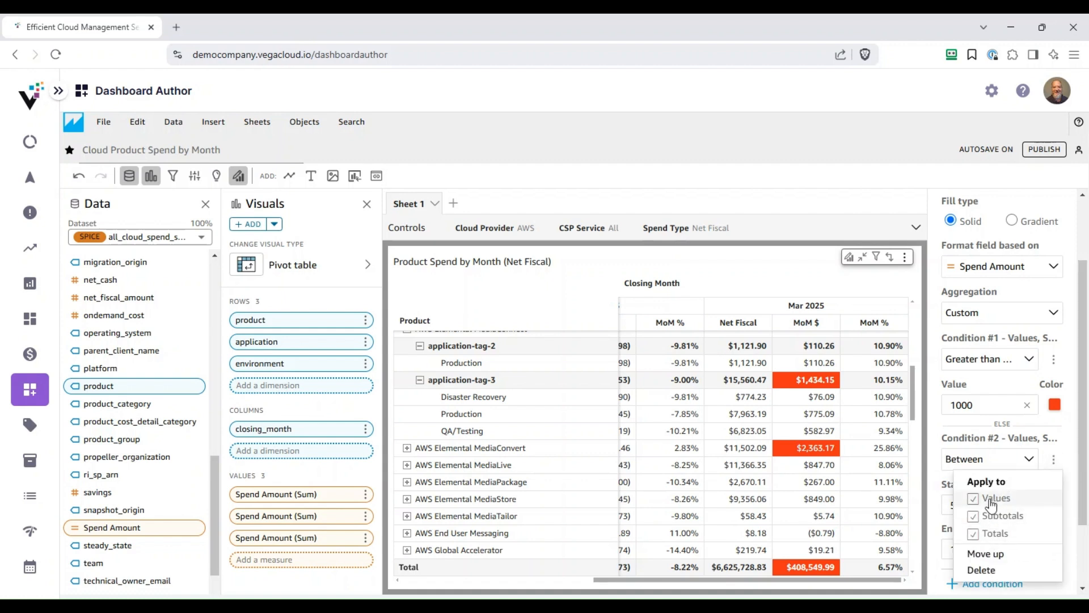
pyautogui.click(1071, 414)
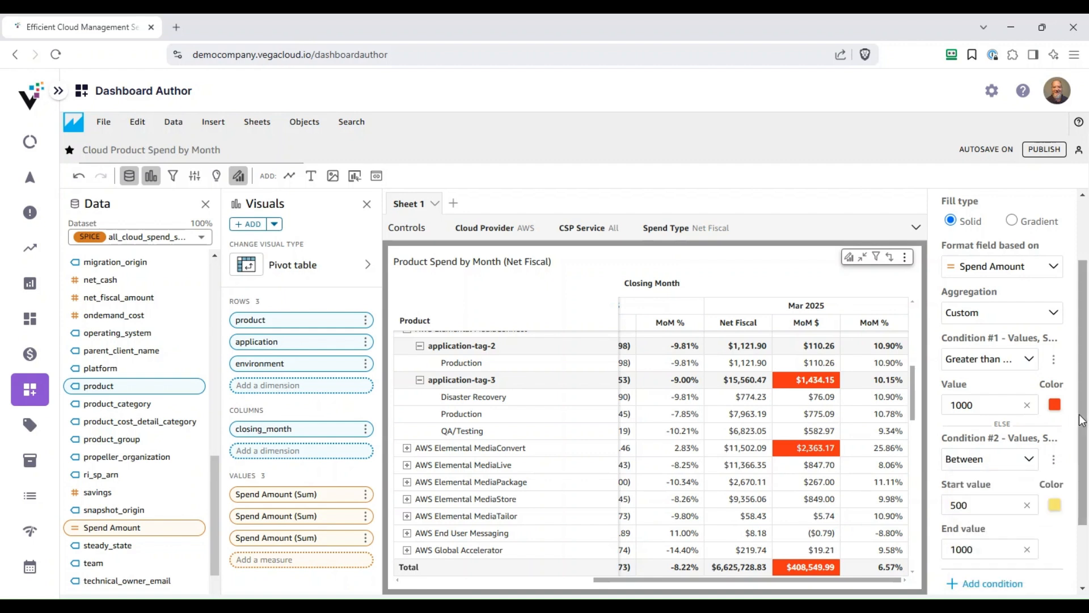
pyautogui.scroll(-2, 1081, 420)
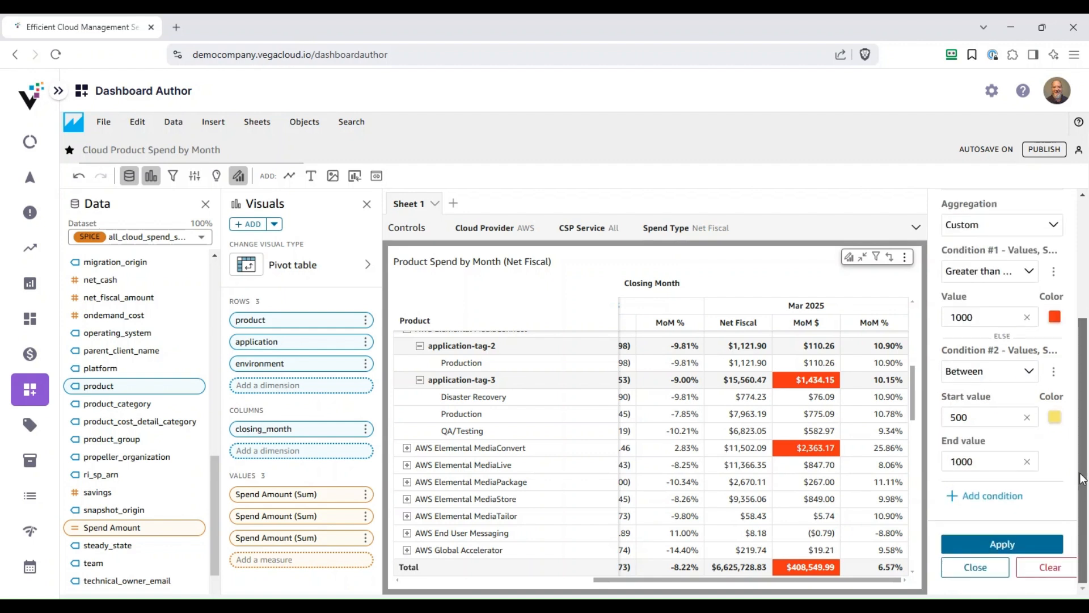
pyautogui.click(1002, 546)
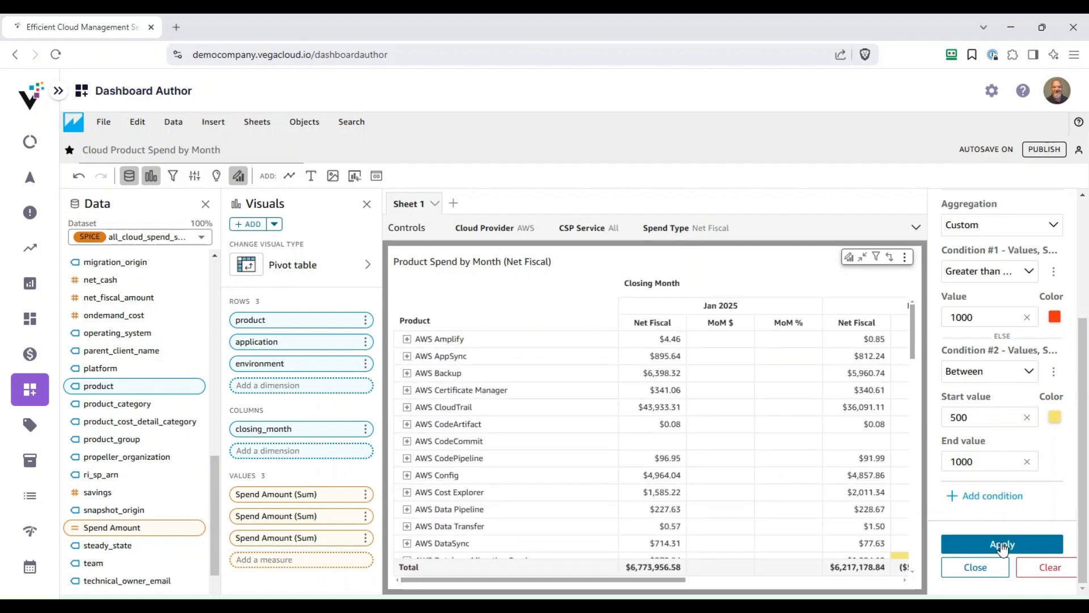
# Examine the red and yellow MoM $ highlighting across the Feb 2025 and Mar 2025 columns and down the product rows
pyautogui.moveTo(669, 580); pyautogui.dragTo(828, 591)
pyautogui.scroll(-3, 846, 494)
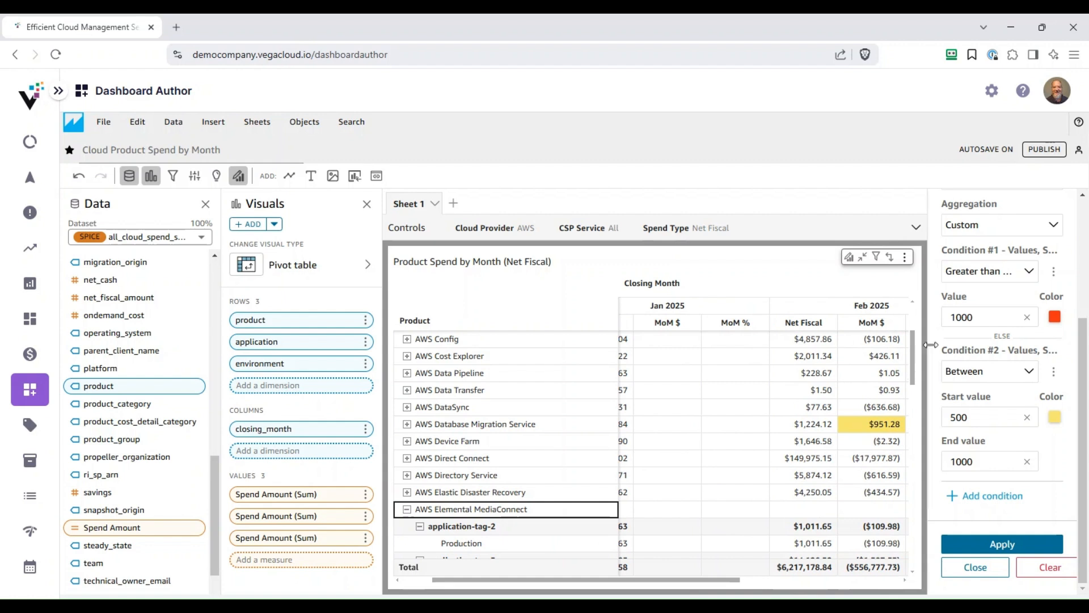
pyautogui.moveTo(911, 369); pyautogui.dragTo(912, 339)
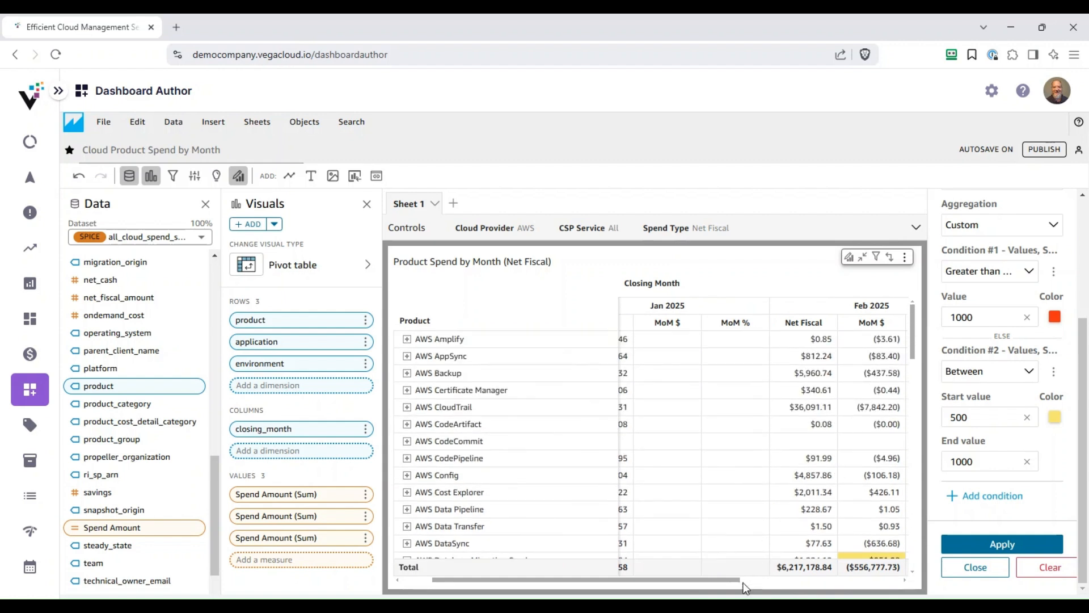
pyautogui.moveTo(736, 578); pyautogui.dragTo(874, 574)
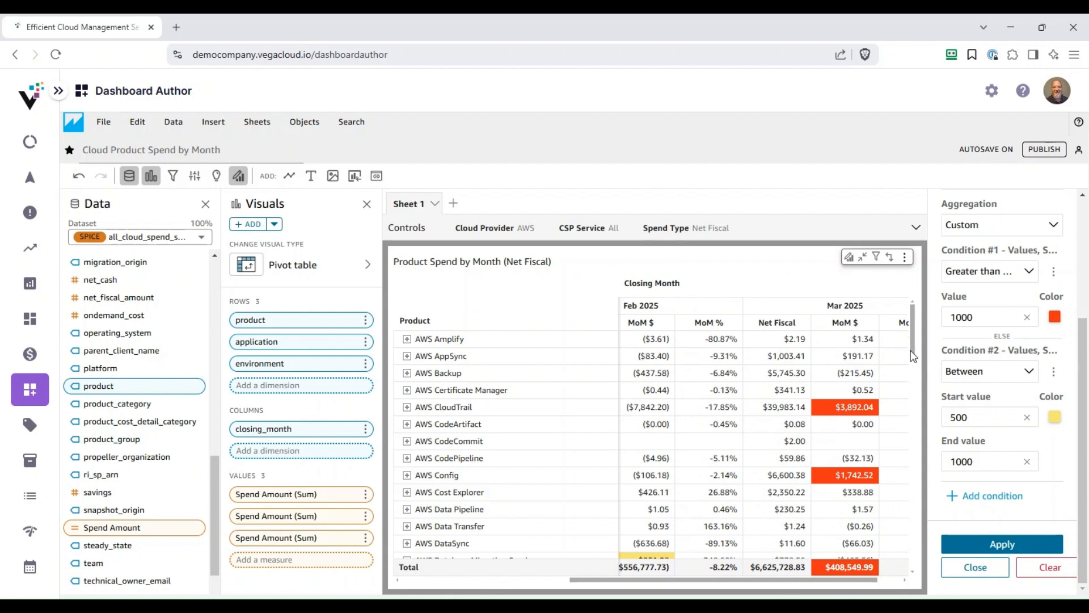
pyautogui.moveTo(912, 354); pyautogui.dragTo(912, 357)
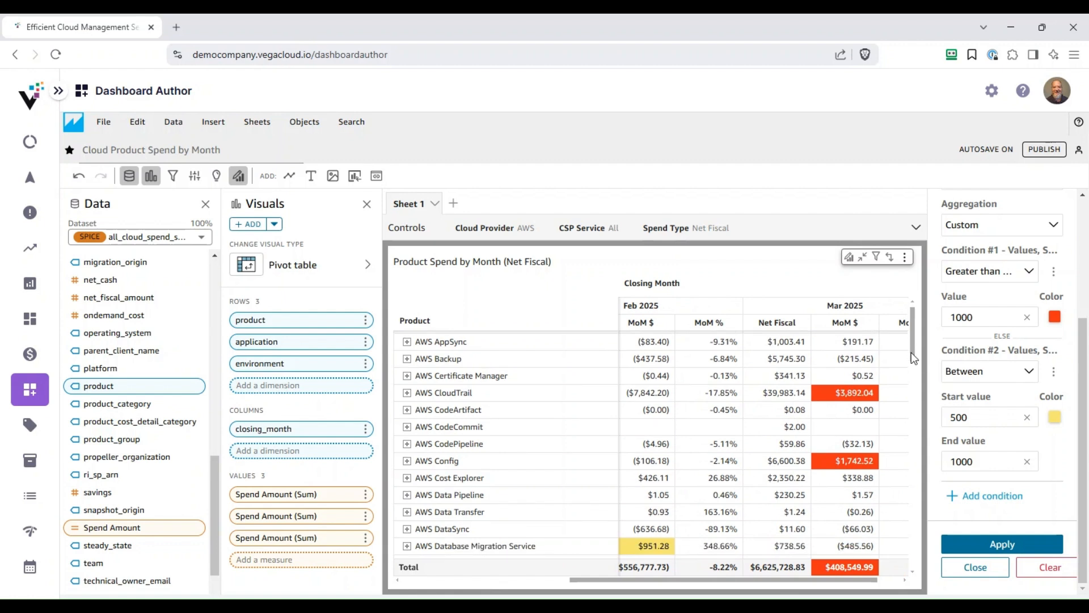